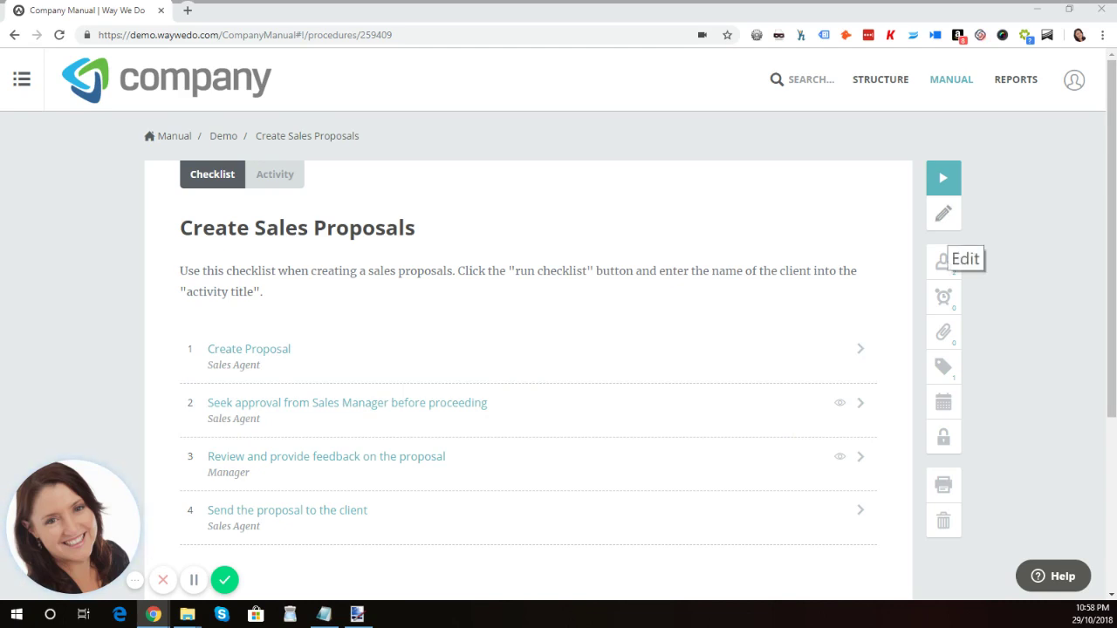
Edit the Create Sales Proposals checklist and add a decision step reading "Is the proposal over $10,000?".
click(943, 213)
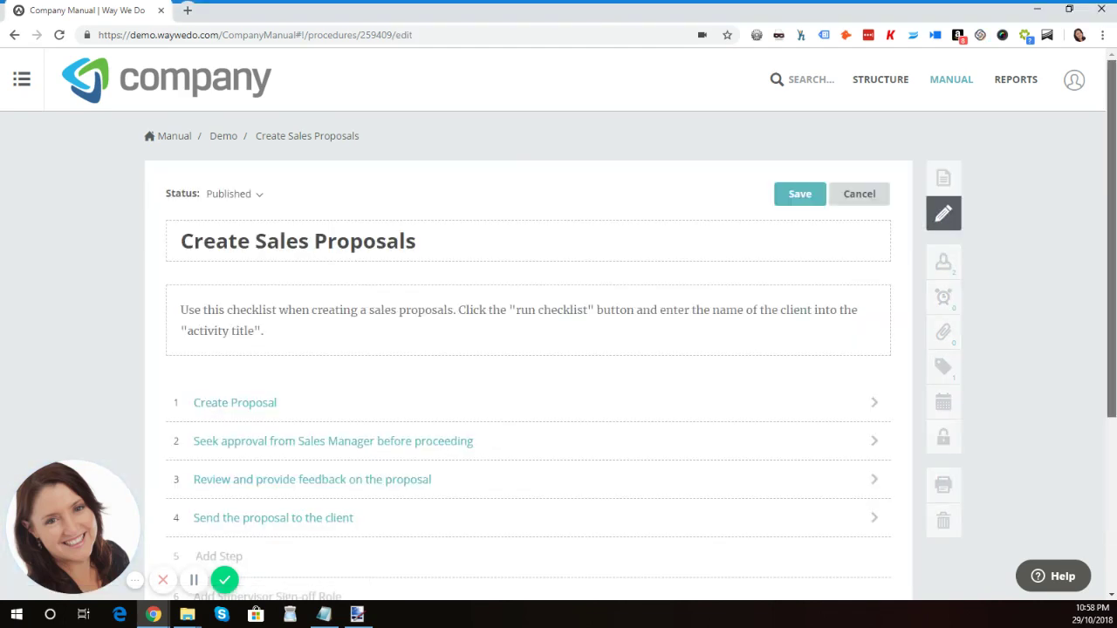
scroll(558, 349, down, 3)
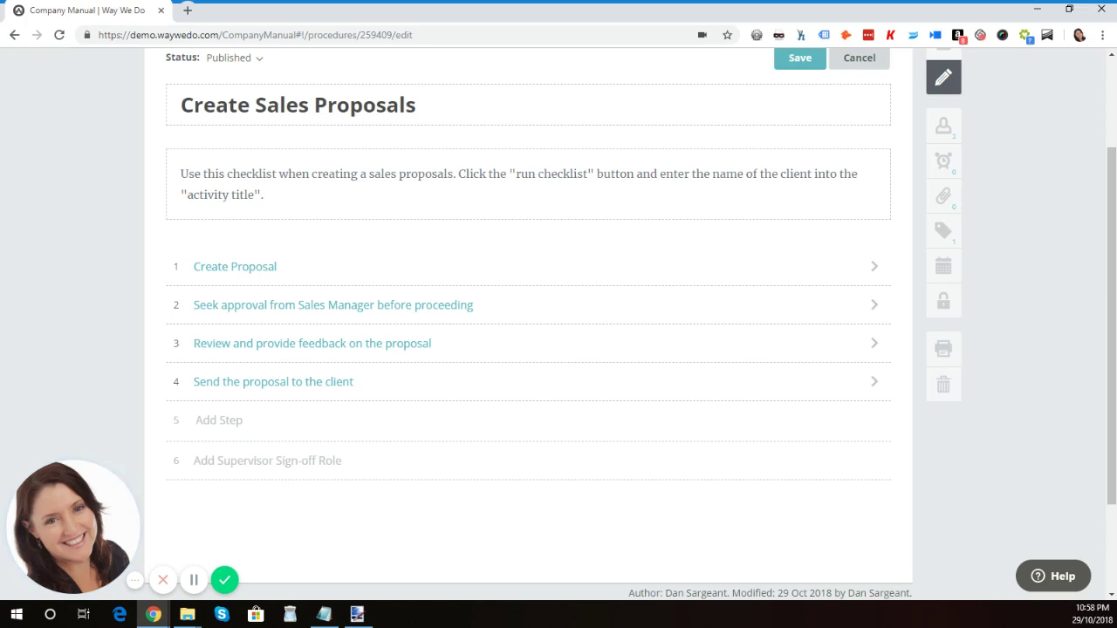
click(218, 420)
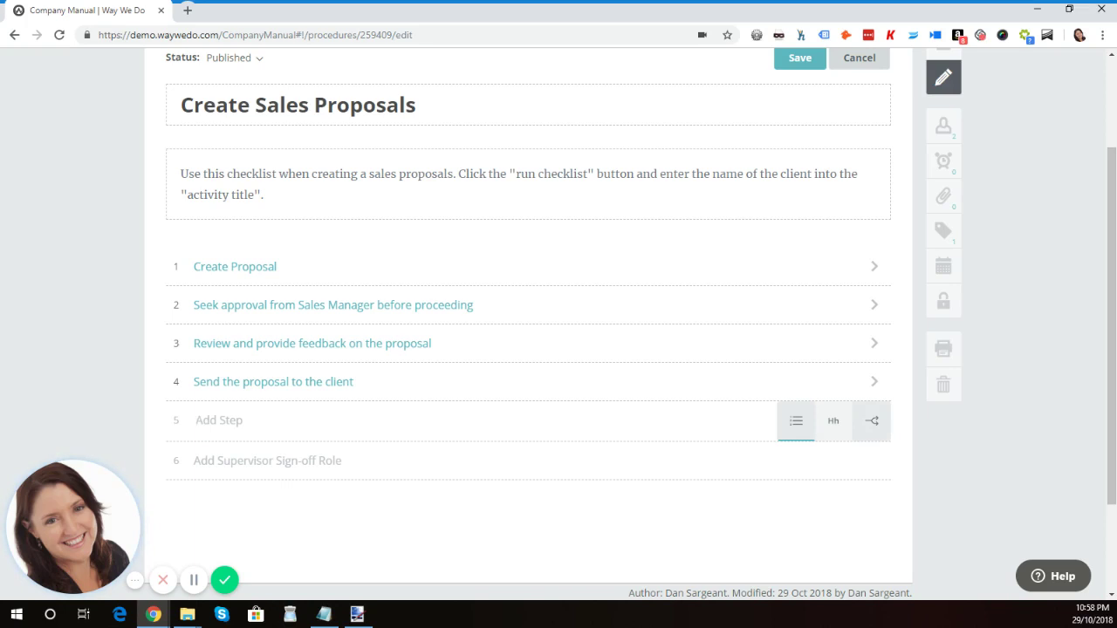
click(871, 420)
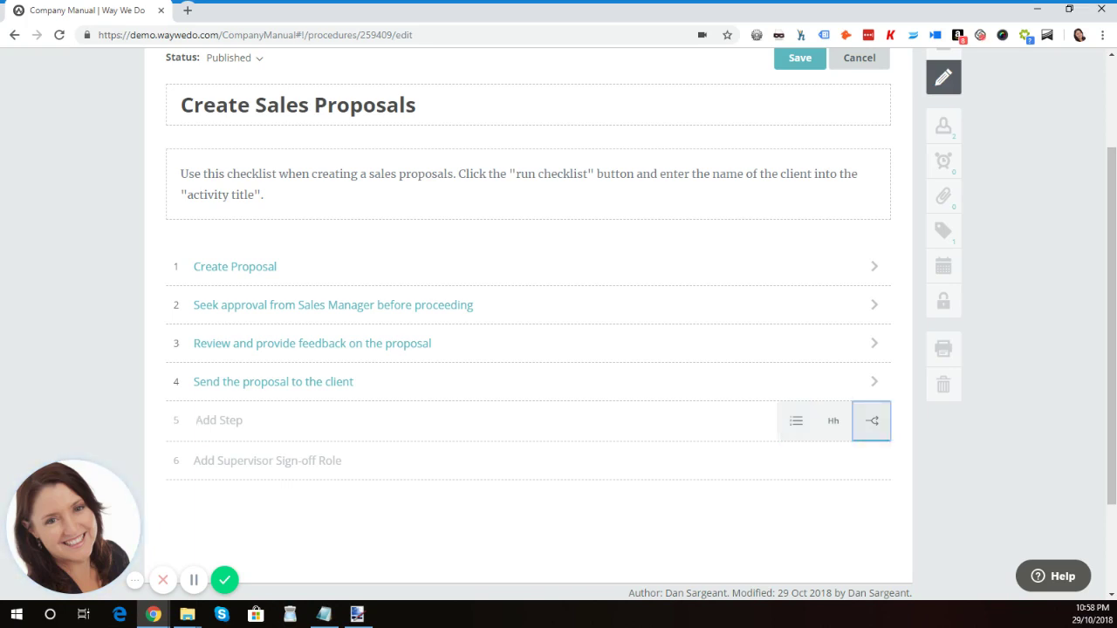
click(209, 420)
text(Is the prp)
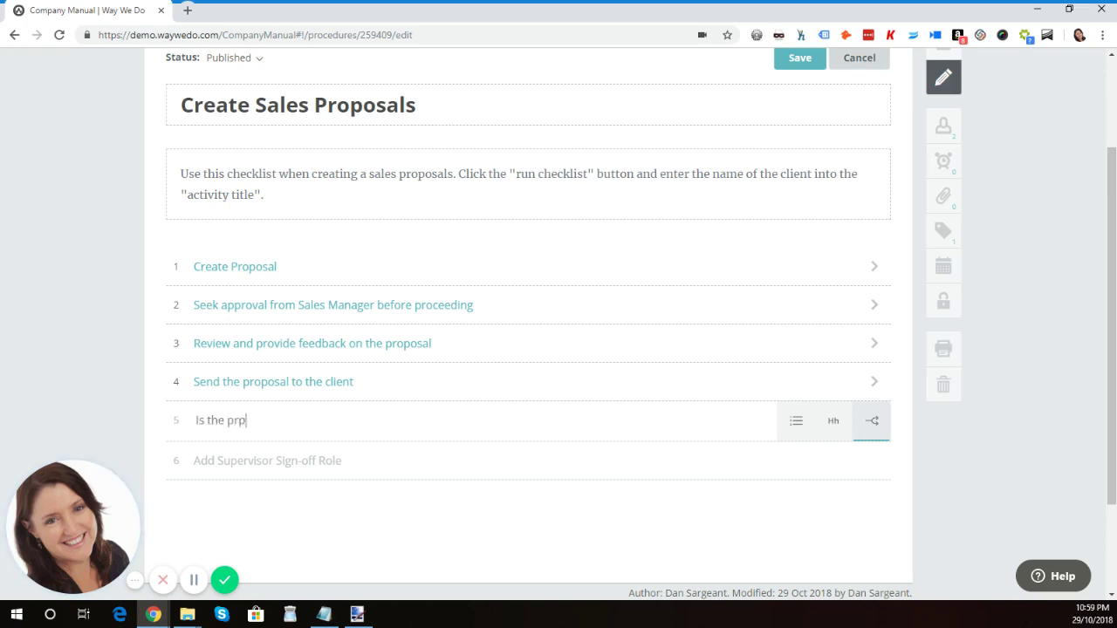
key(BackSpace)
text(oposal over $10,000?)
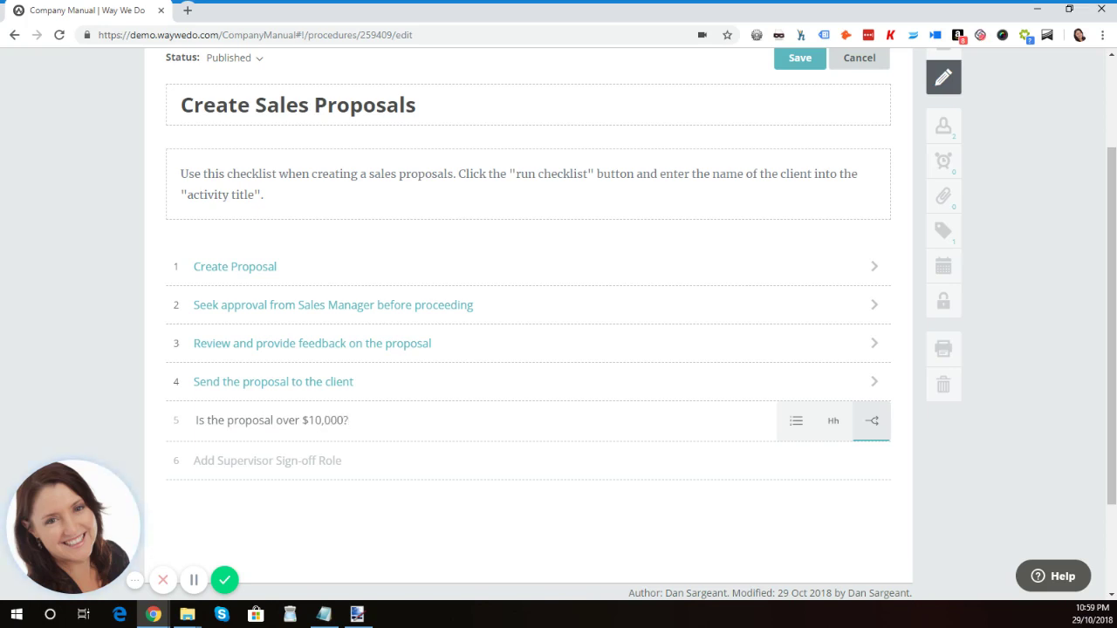
key(Return)
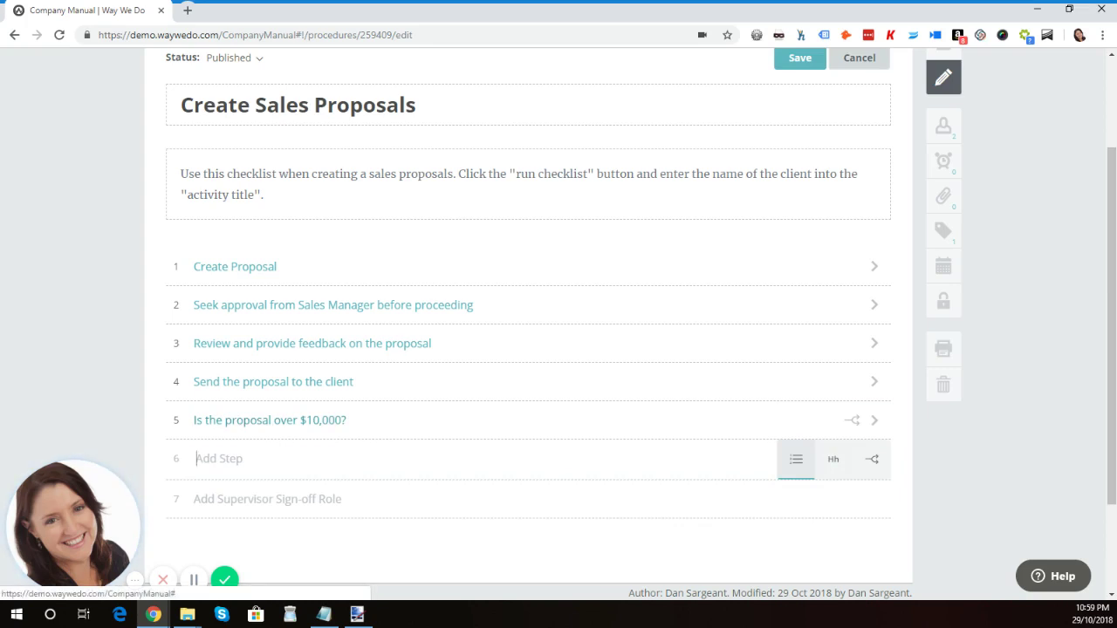
Move the "Is the proposal over $10,000?" step up to position 2, directly below Create Proposal.
key(Up)
key(ctrl+Up)
key(ctrl+Up)
key(ctrl+Up)
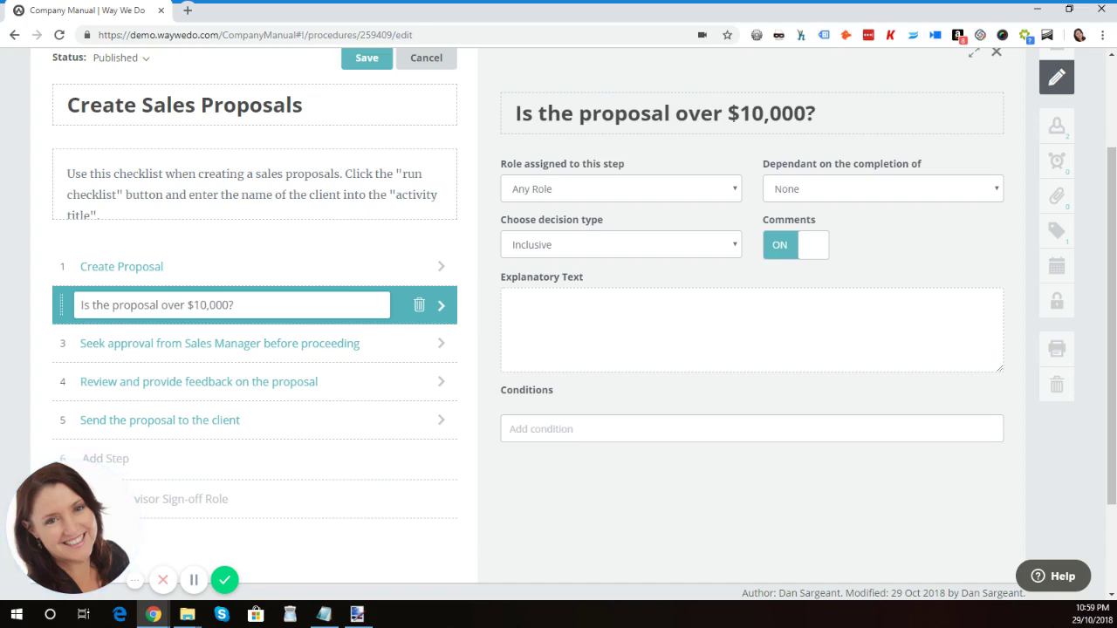
Assign the decision step to the Sales Agent role and make it dependent on completion of Create Proposal.
click(621, 189)
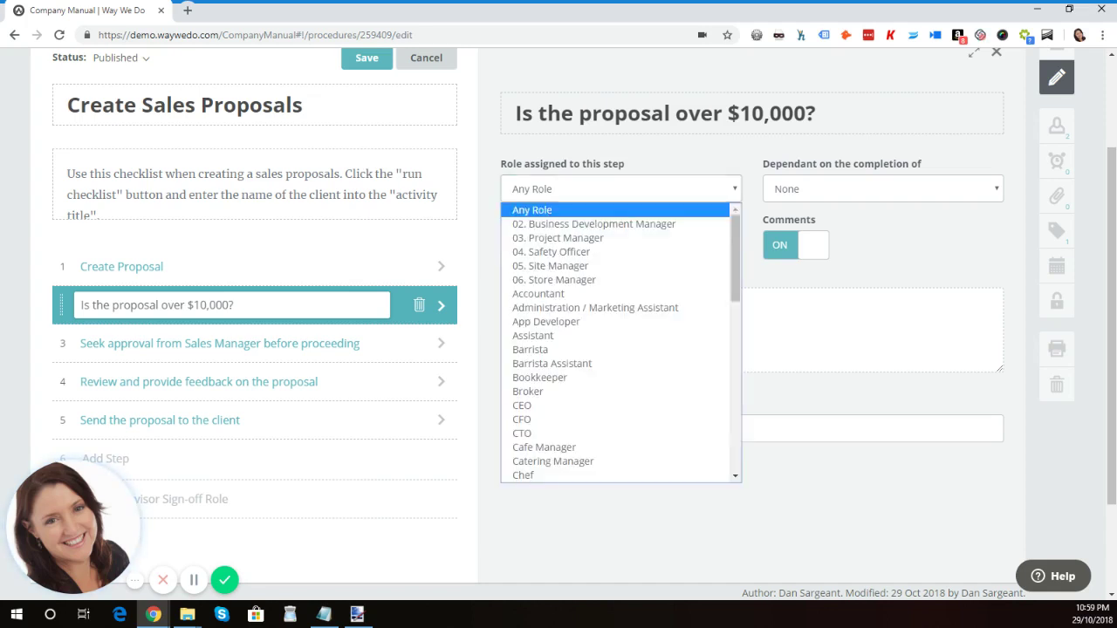
key(s)
key(Return)
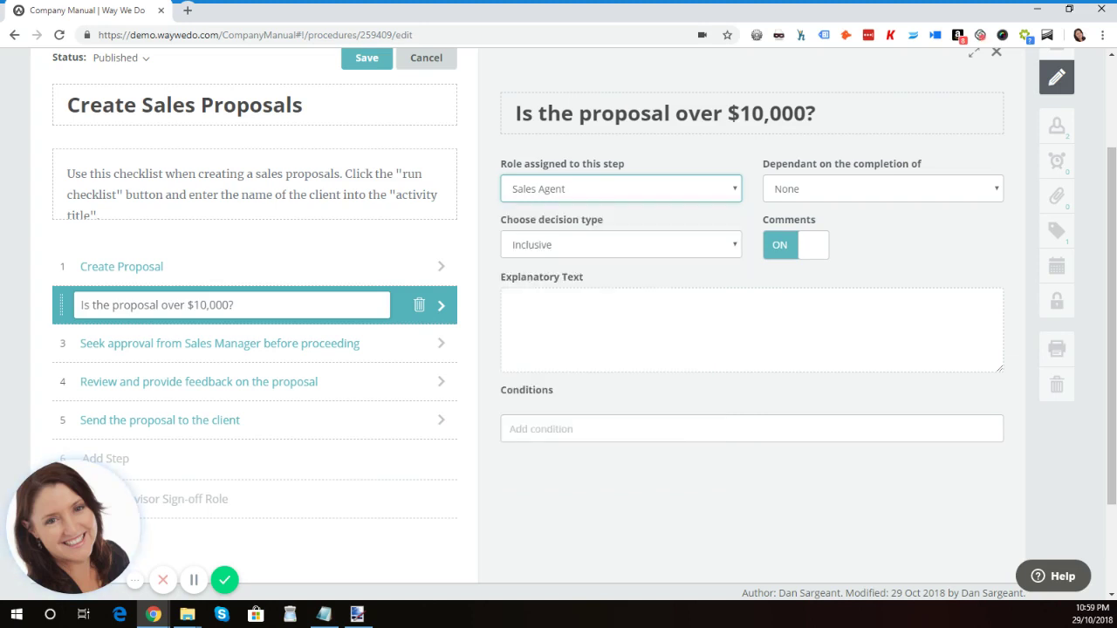
click(882, 188)
key(Down)
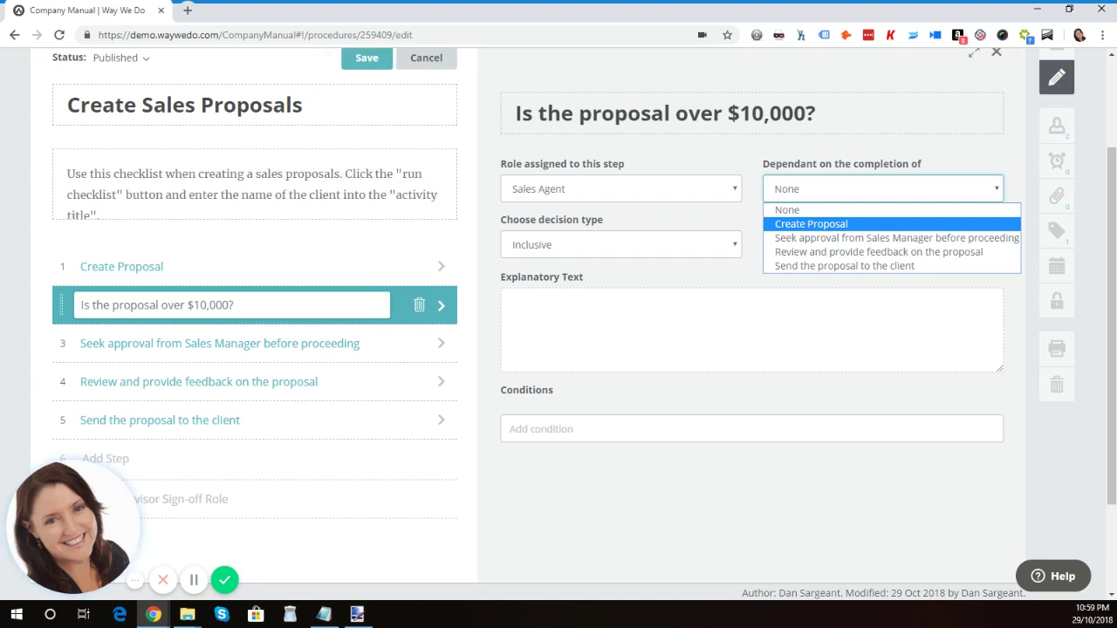
key(Return)
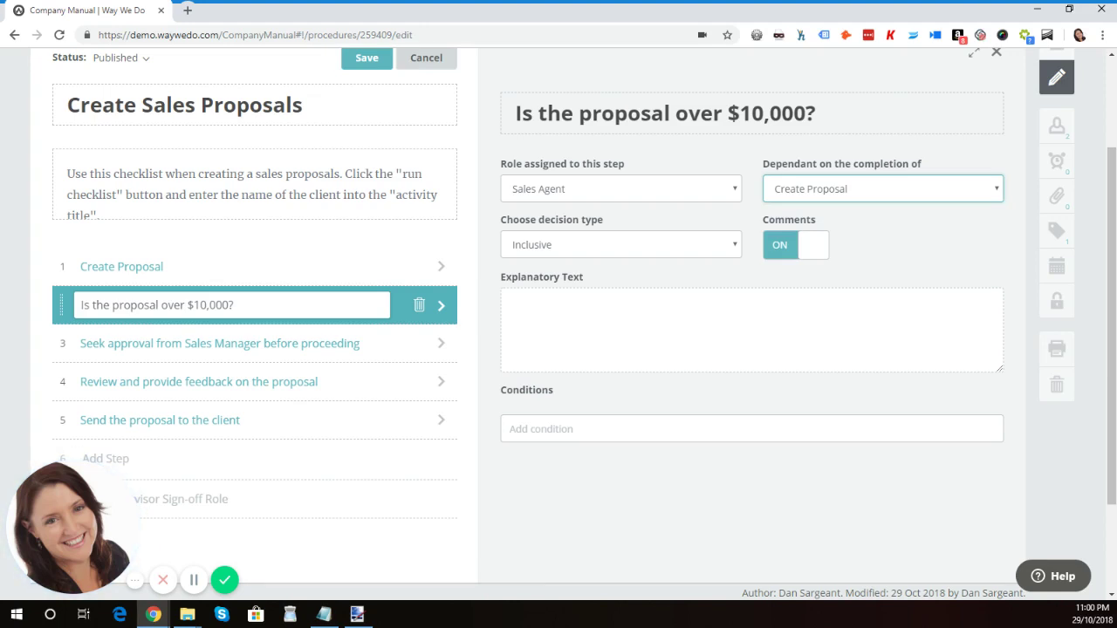
Set the step's decision type to Exclusive and leave comments switched on.
click(620, 245)
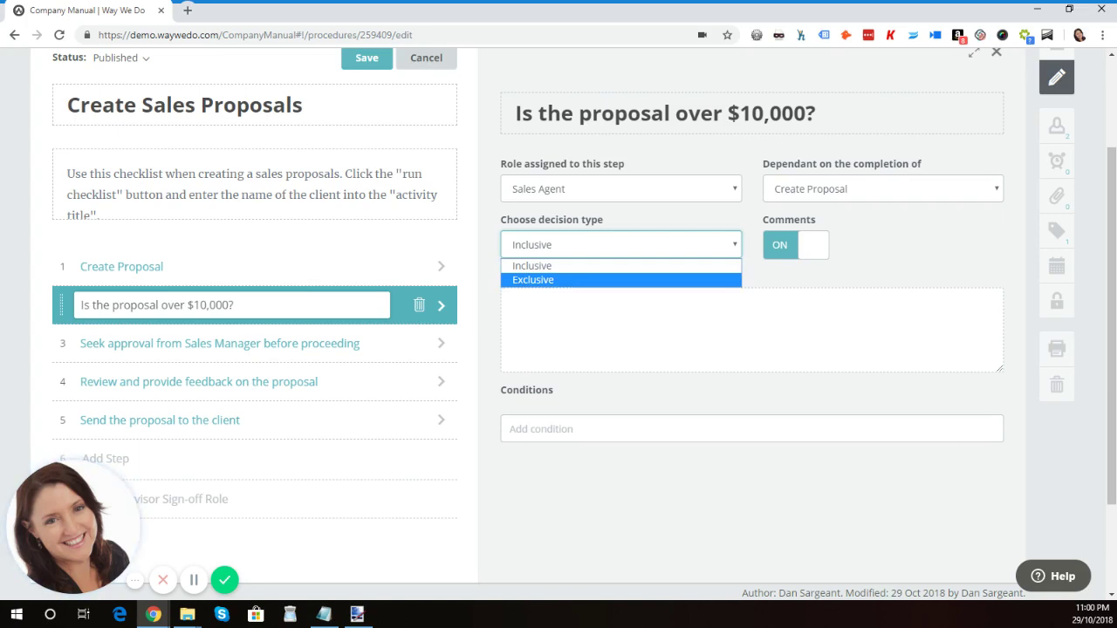
key(Return)
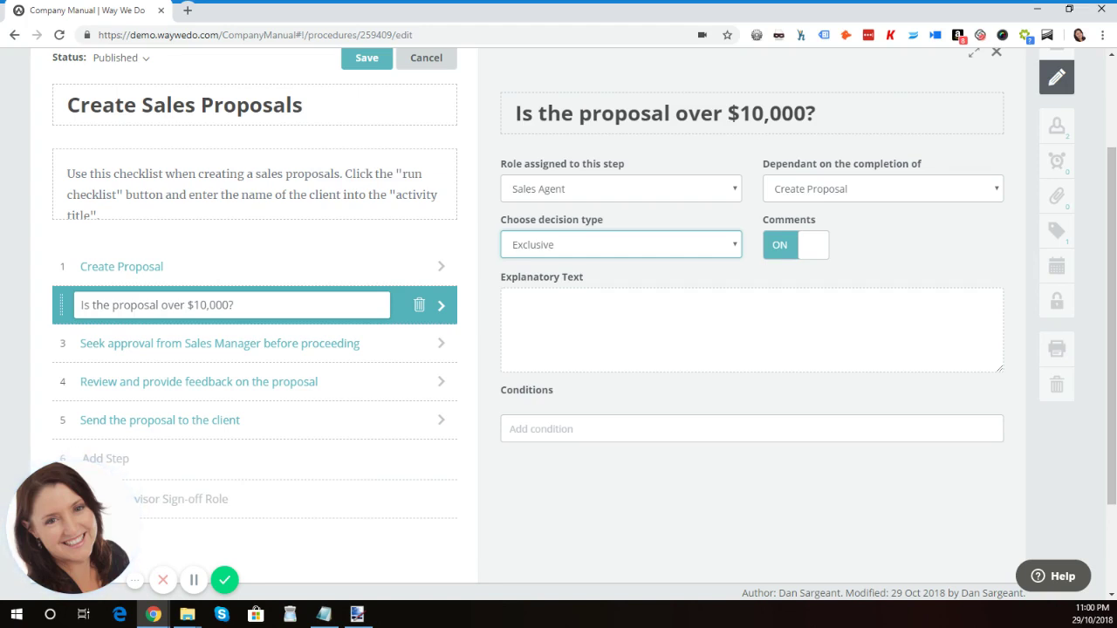
click(795, 245)
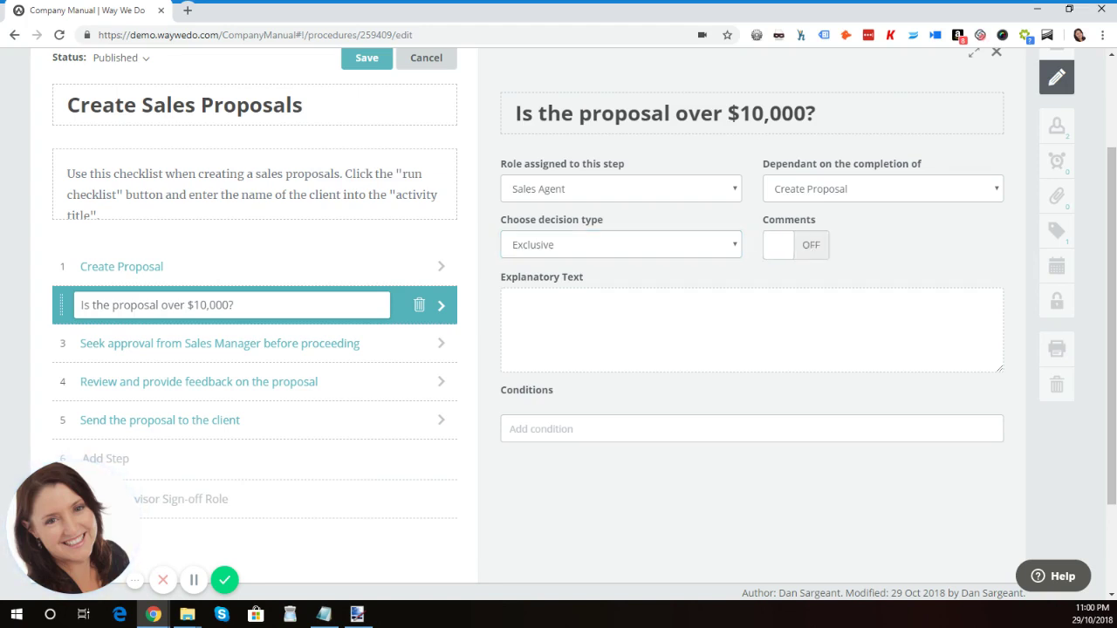
click(795, 245)
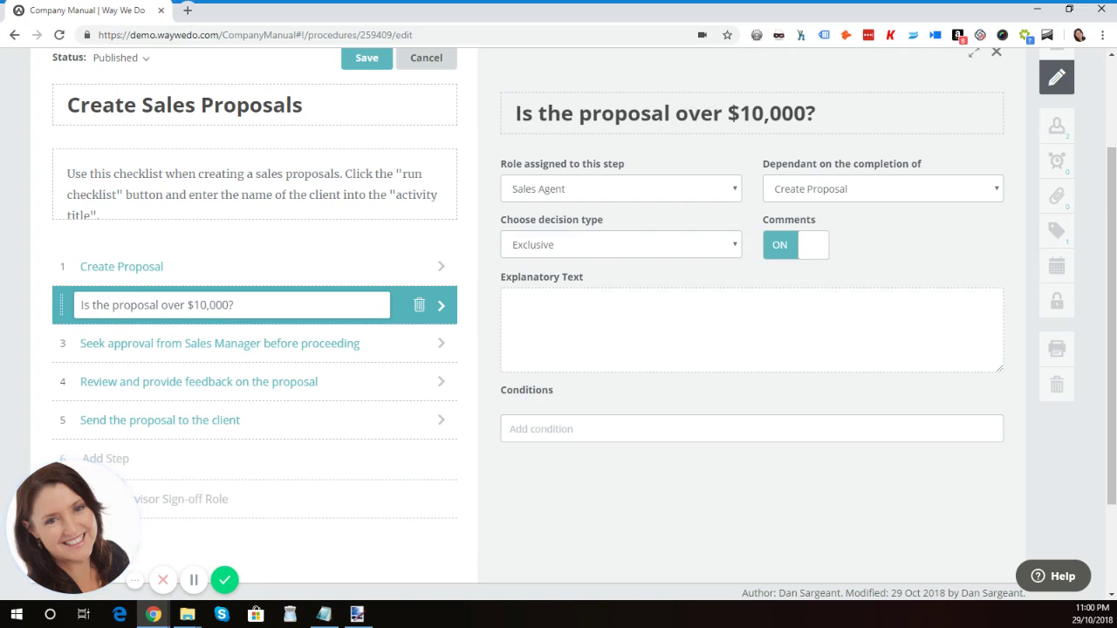
Add explanatory text: over $10,000, click the "Yes" option and seek Sales Manager approval; under $10,000, select "No" and proceed with sending the proposal to the client.
click(524, 310)
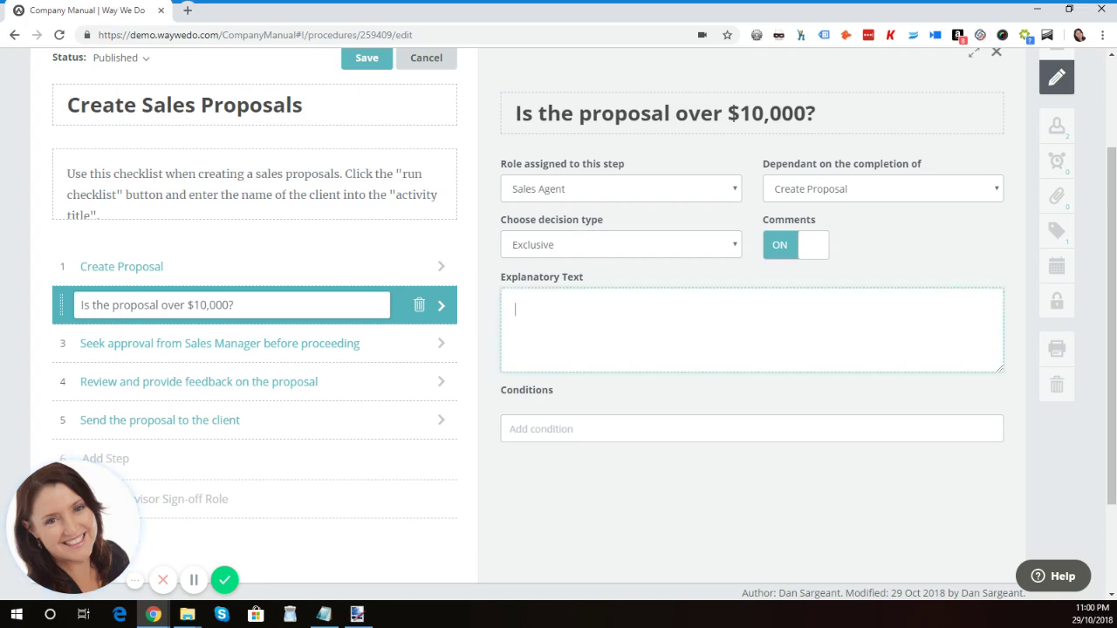
text(If the proposal is over $10,000, click the "Yes" option and seek approval from your Sales Manager.  If under $10,000, select "No" and proceed with sending the proposal to the client.)
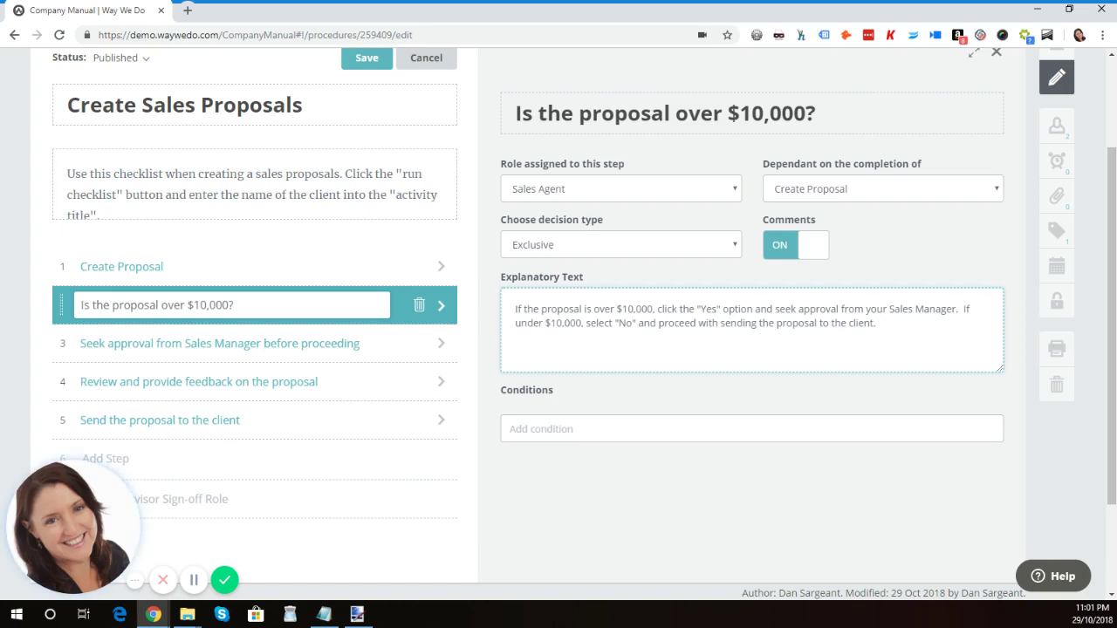
Add two conditions named "Yes" and "No" to the decision step.
click(541, 429)
text(Yes)
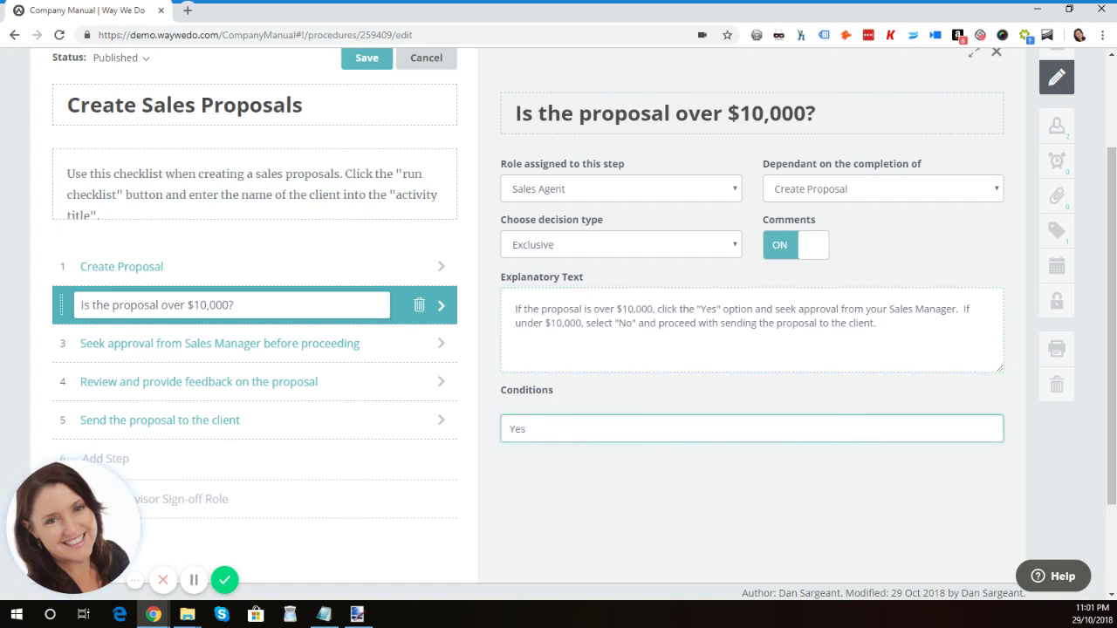
key(Return)
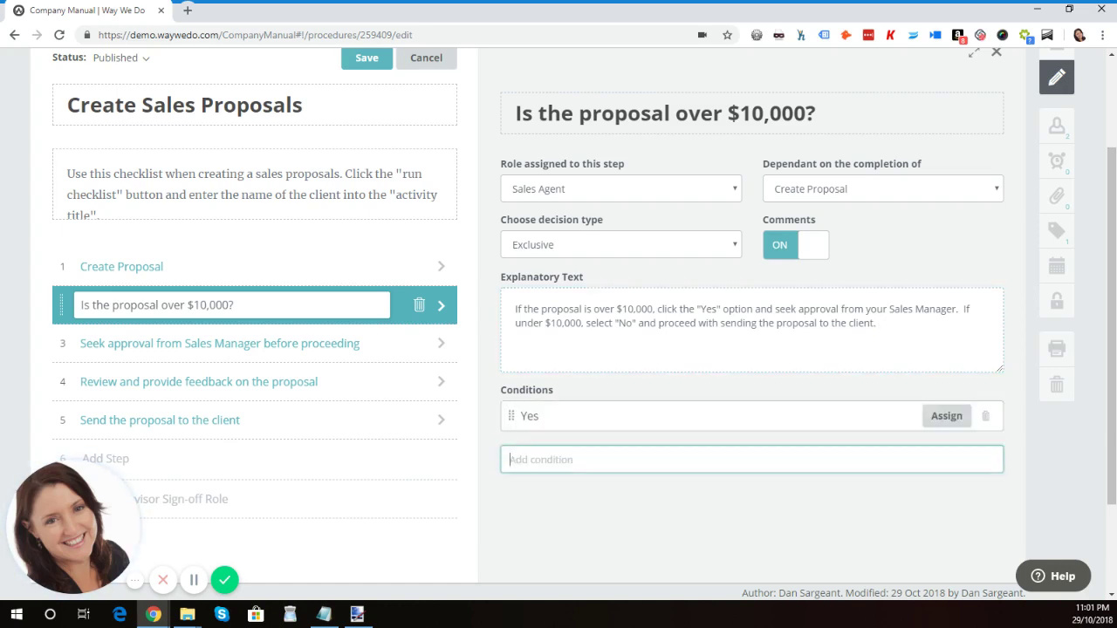
text(No)
key(Return)
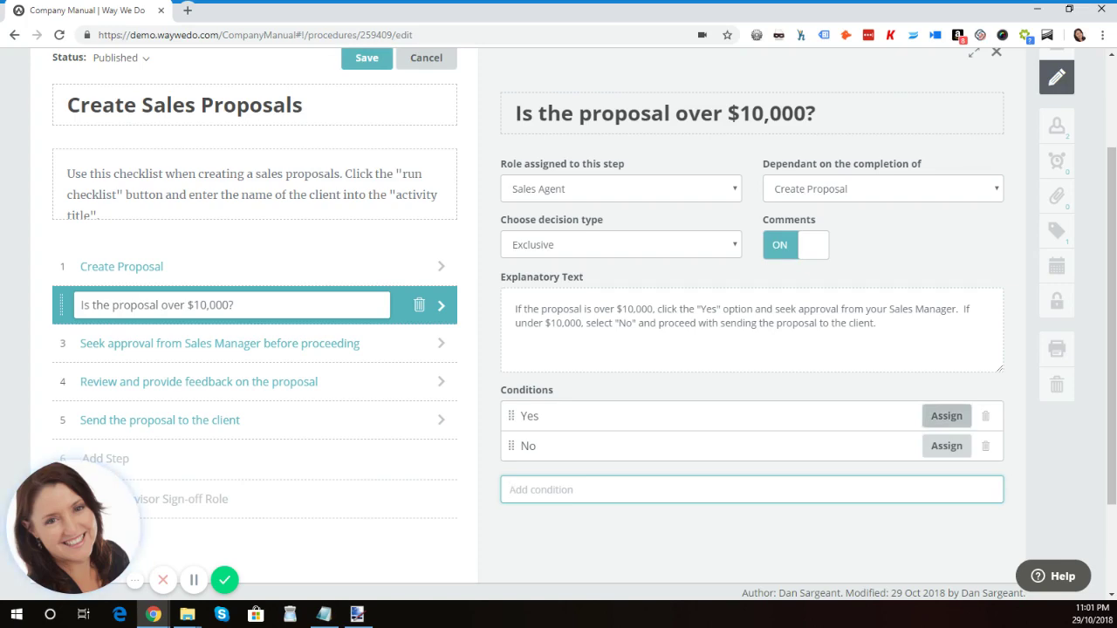
Assign the seek approval, review and provide feedback, and send the proposal steps to the Yes condition.
click(946, 415)
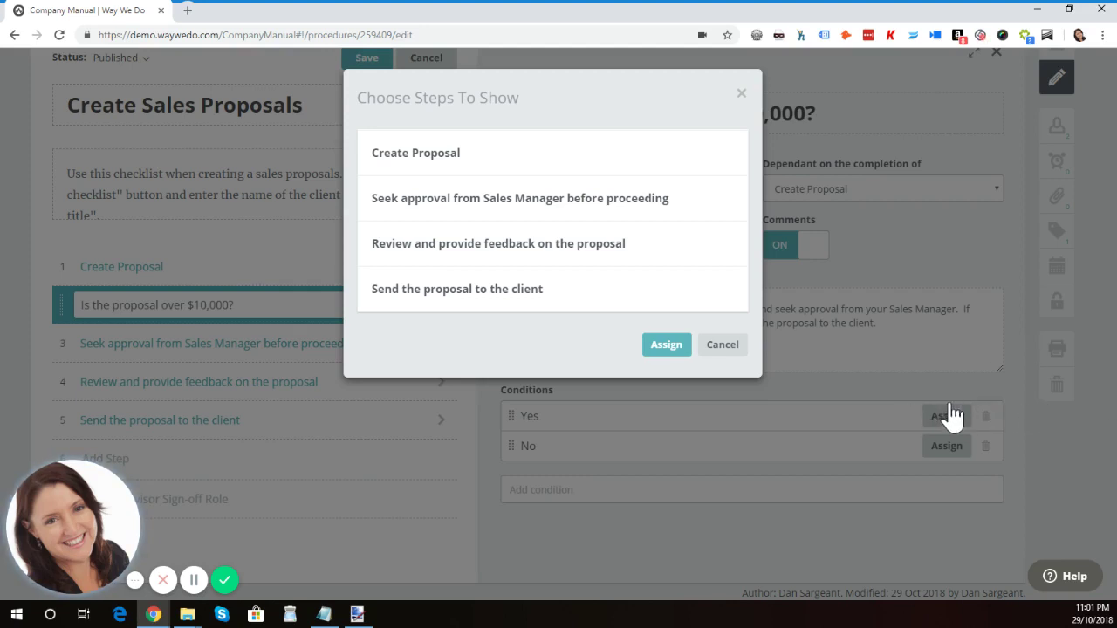
click(455, 201)
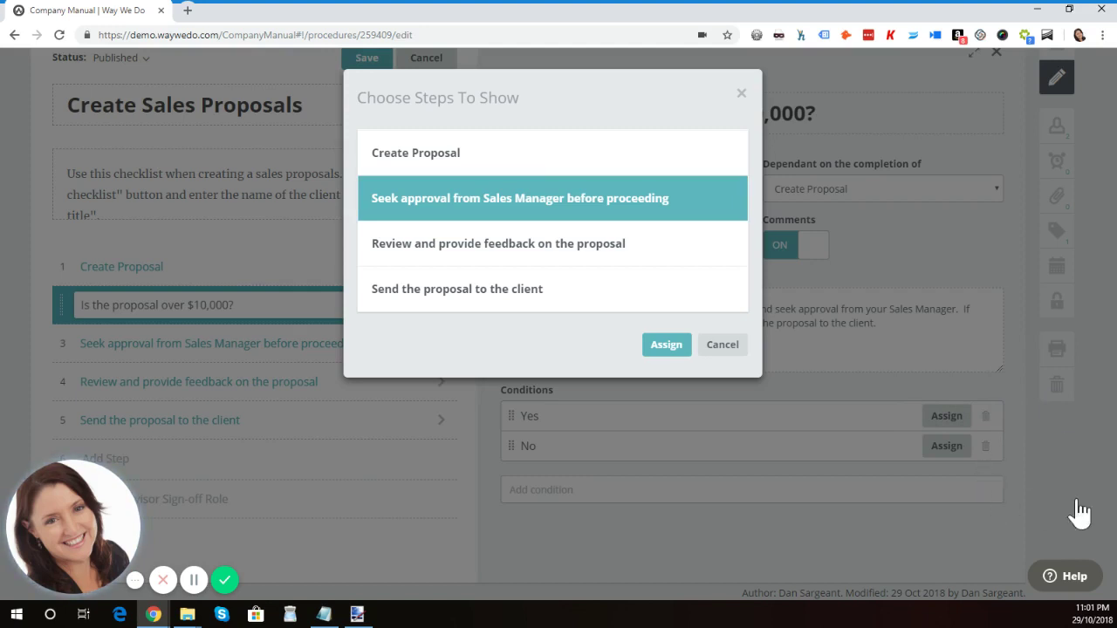
click(498, 244)
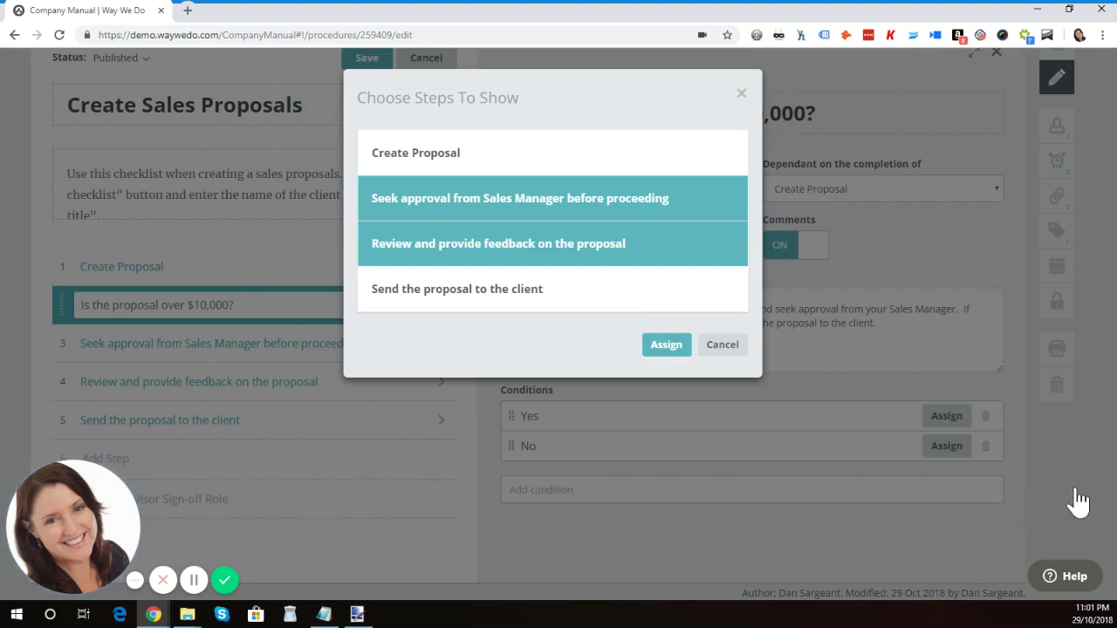
click(456, 288)
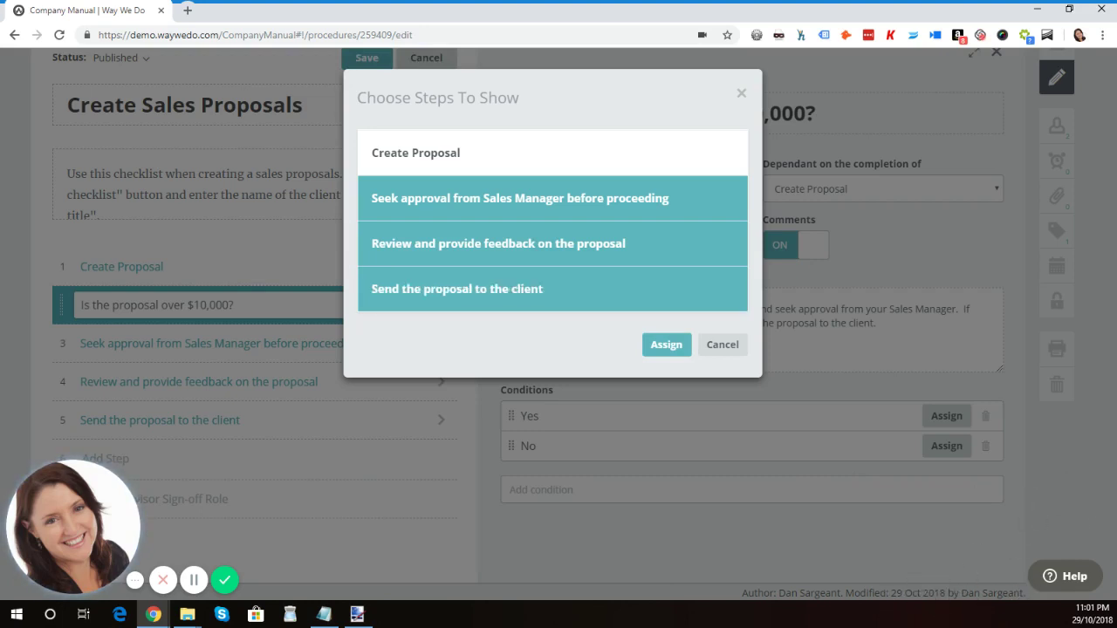
click(666, 345)
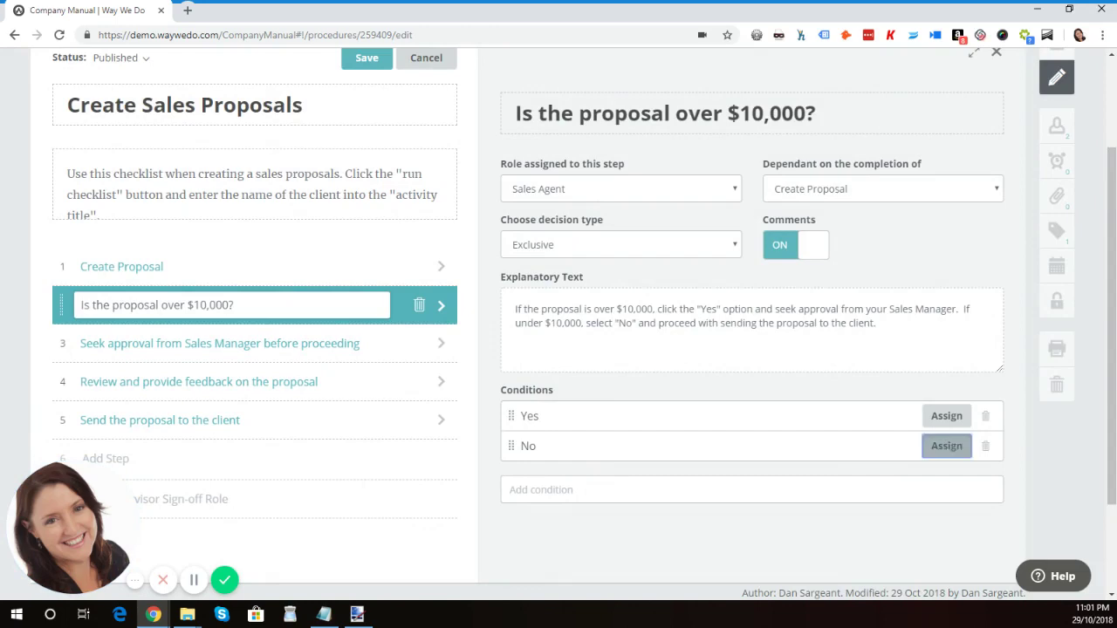
Assign only "Send the proposal to the client" to the No condition and save the checklist.
click(946, 446)
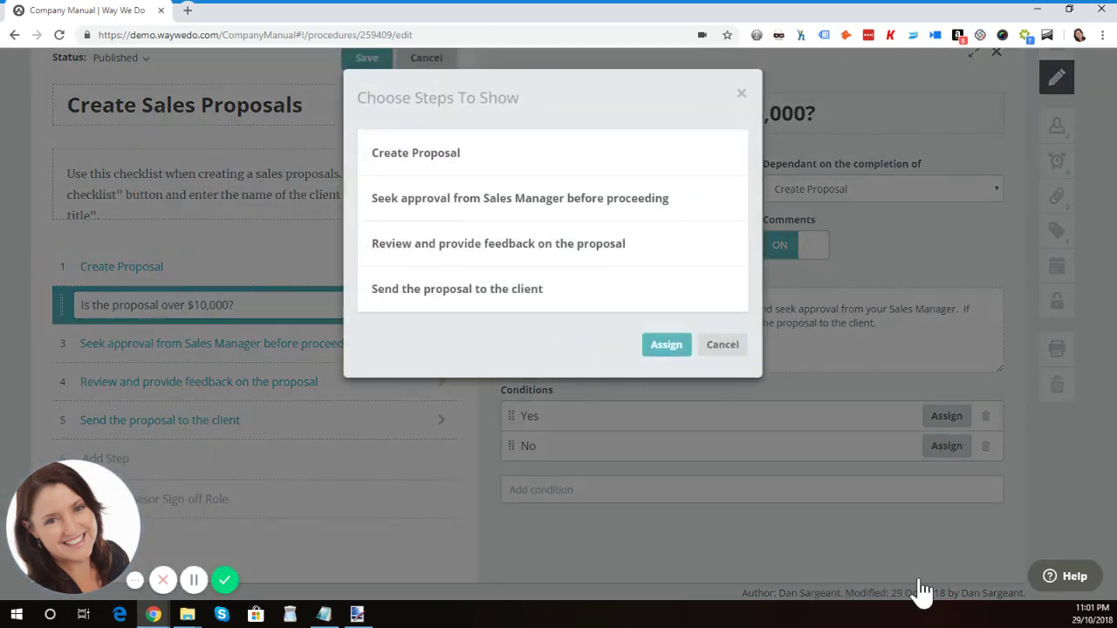
click(460, 290)
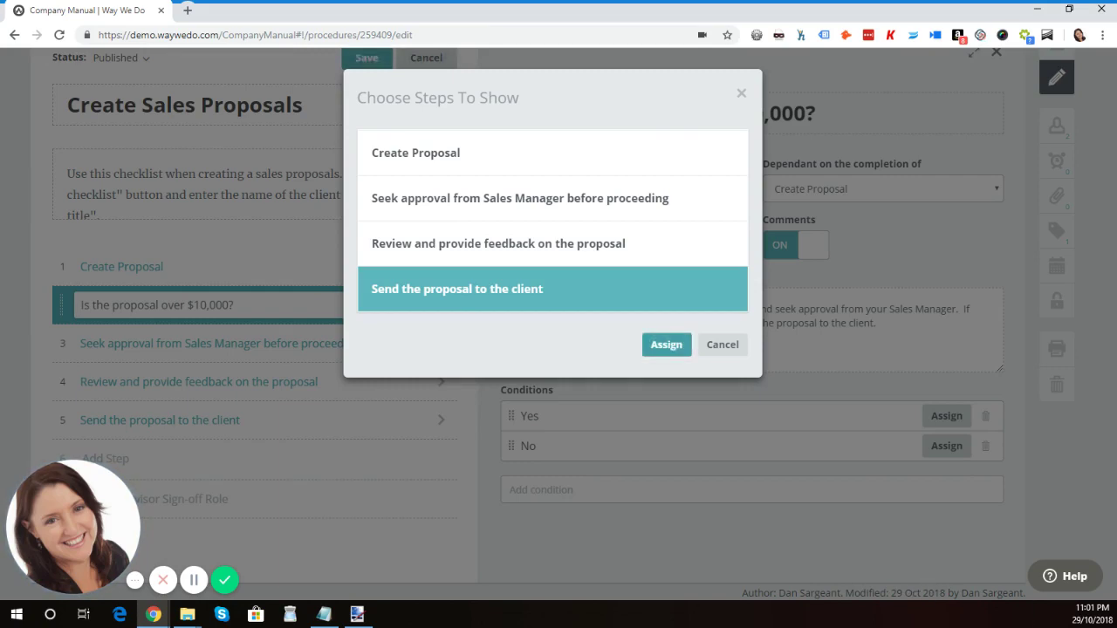
click(666, 345)
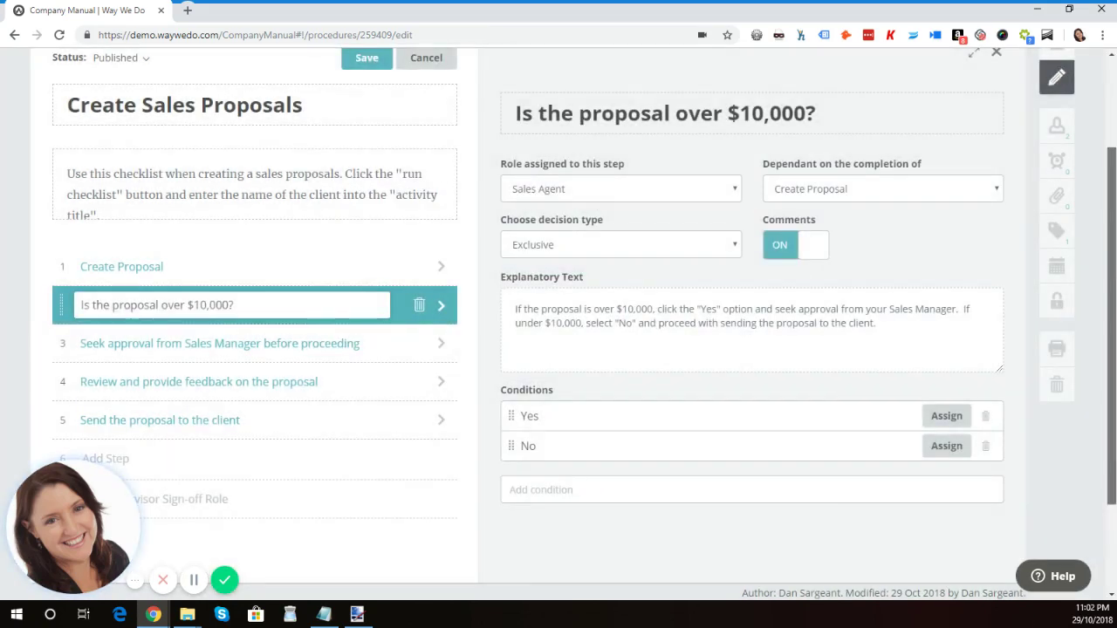
scroll(574, 324, up, 1)
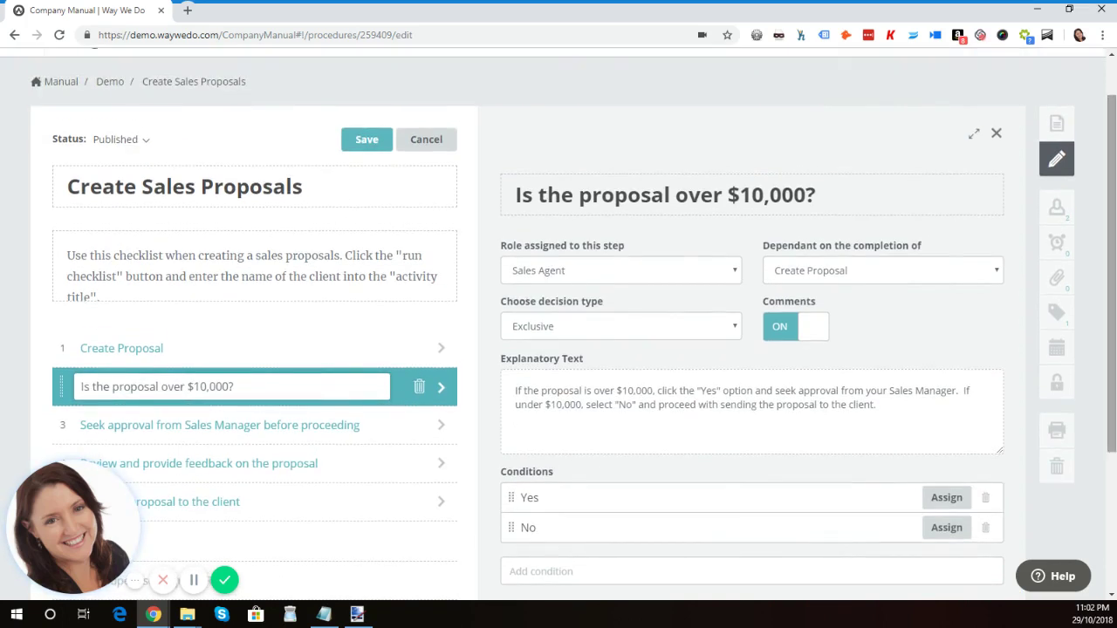
click(367, 140)
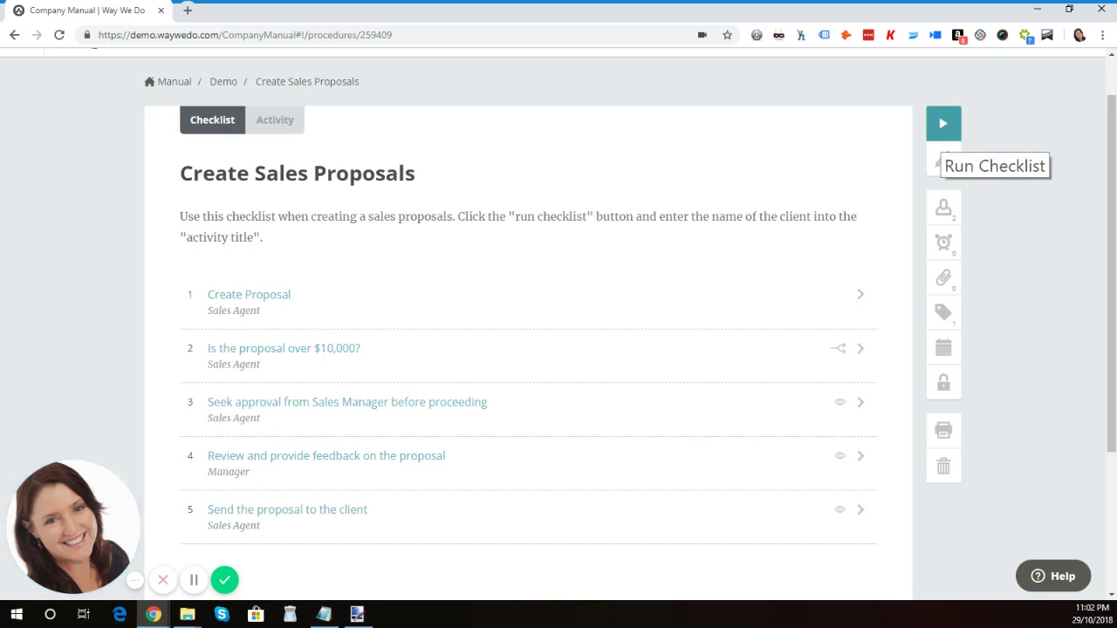
Run the checklist as a new activity titled "ABC Company".
click(943, 123)
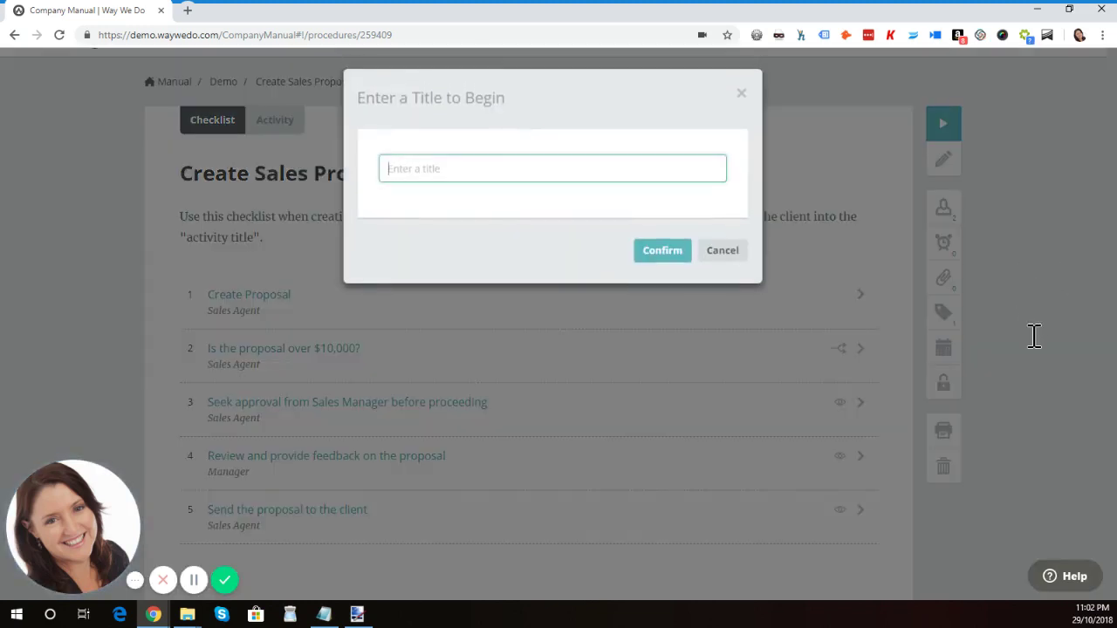
text(ABC Company)
click(663, 250)
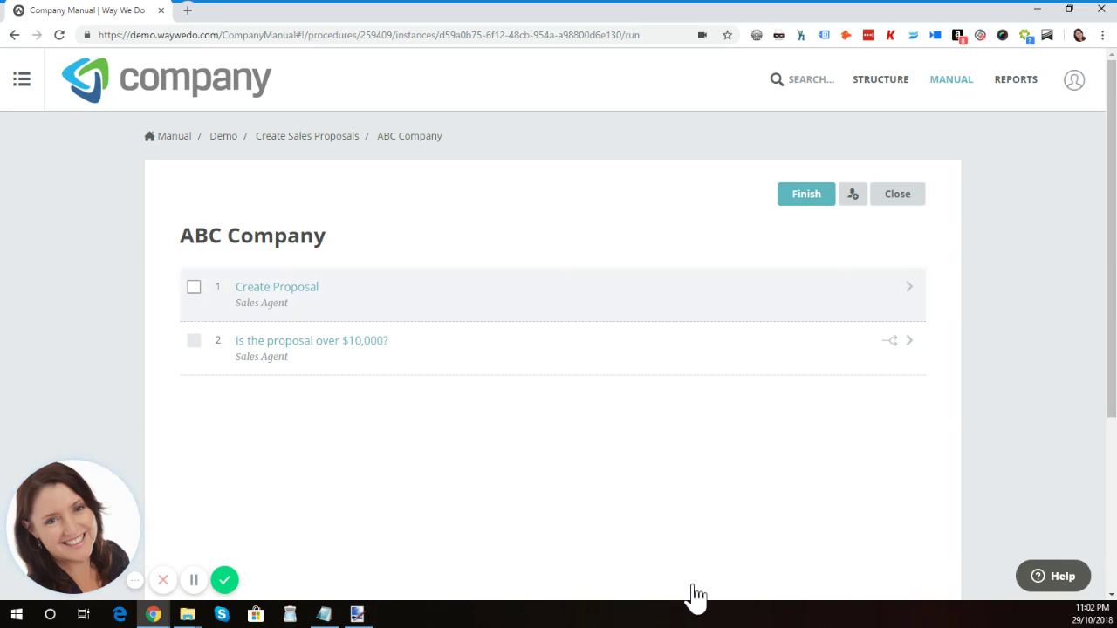
Mark the Create Proposal step as complete and open the "Is the proposal over $10,000?" decision step.
click(611, 294)
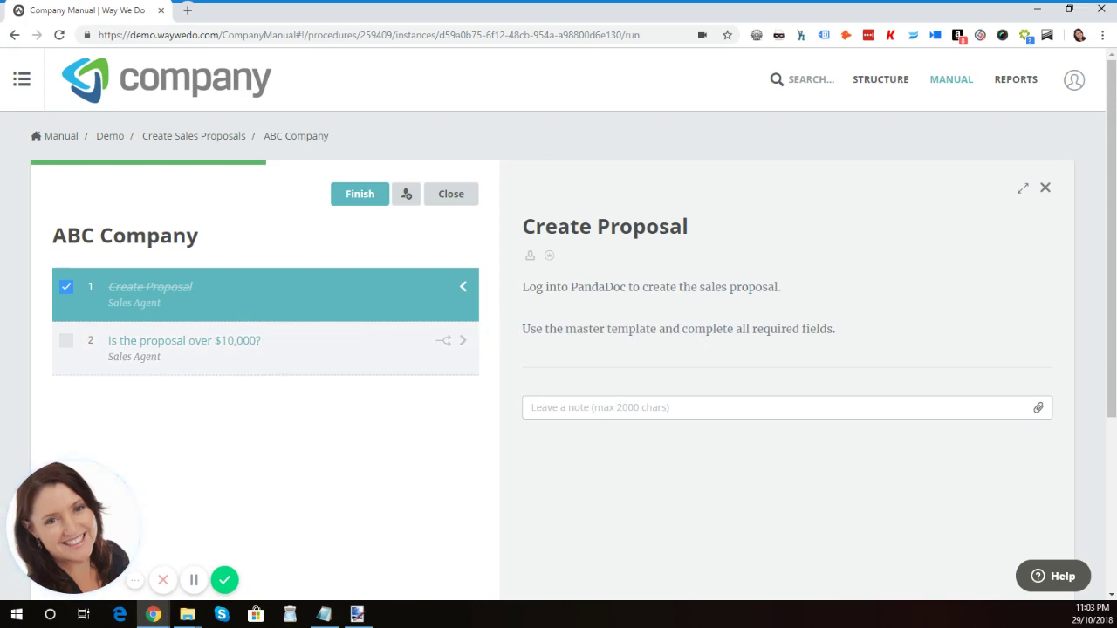
click(184, 344)
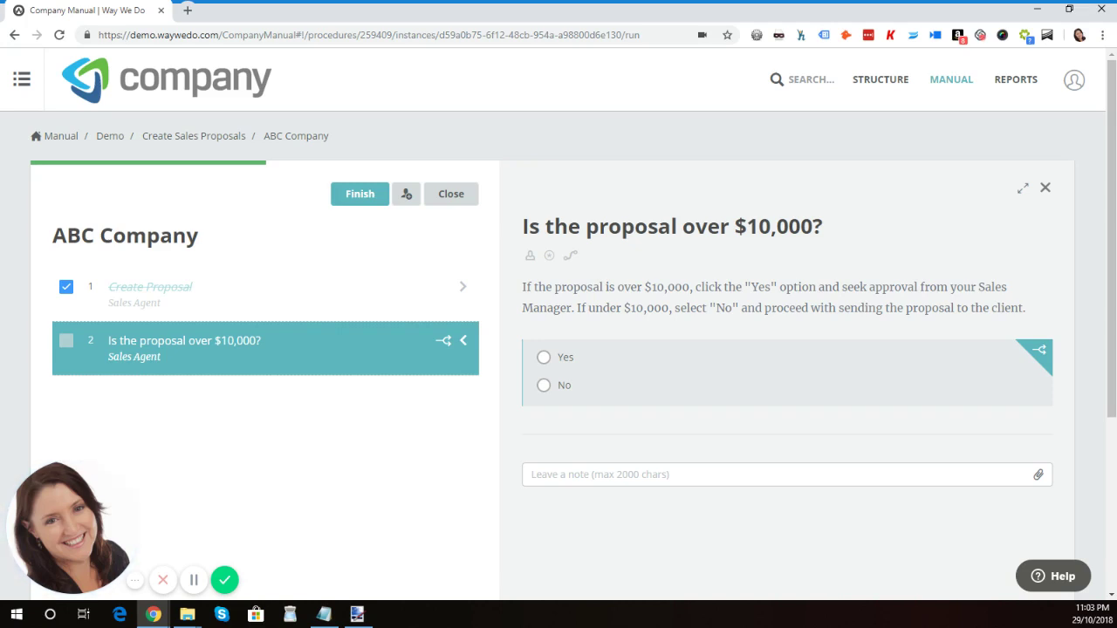
Answer the "Is the proposal over $10,000?" step with Yes, switch it to No, and set it back to Yes.
click(543, 357)
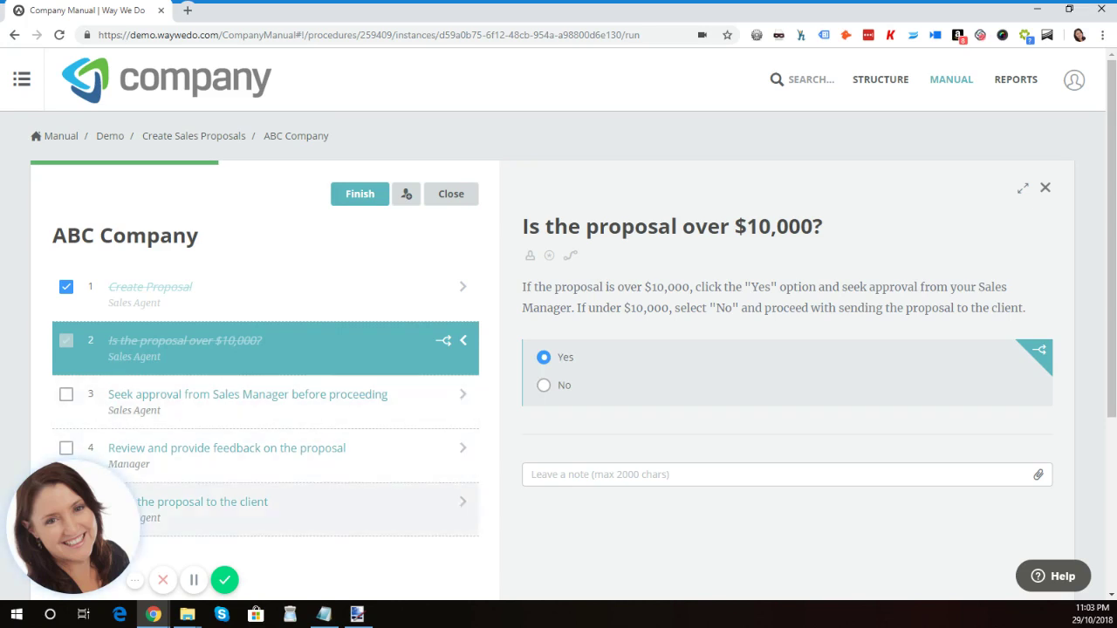
scroll(558, 349, down, 2)
scroll(364, 489, down, 2)
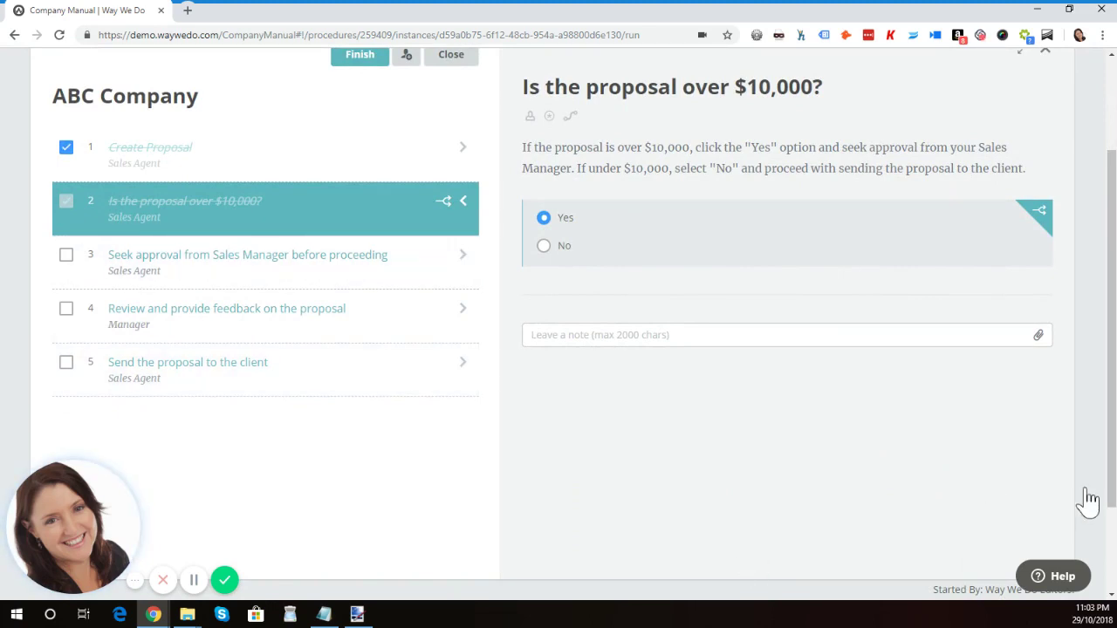
click(543, 246)
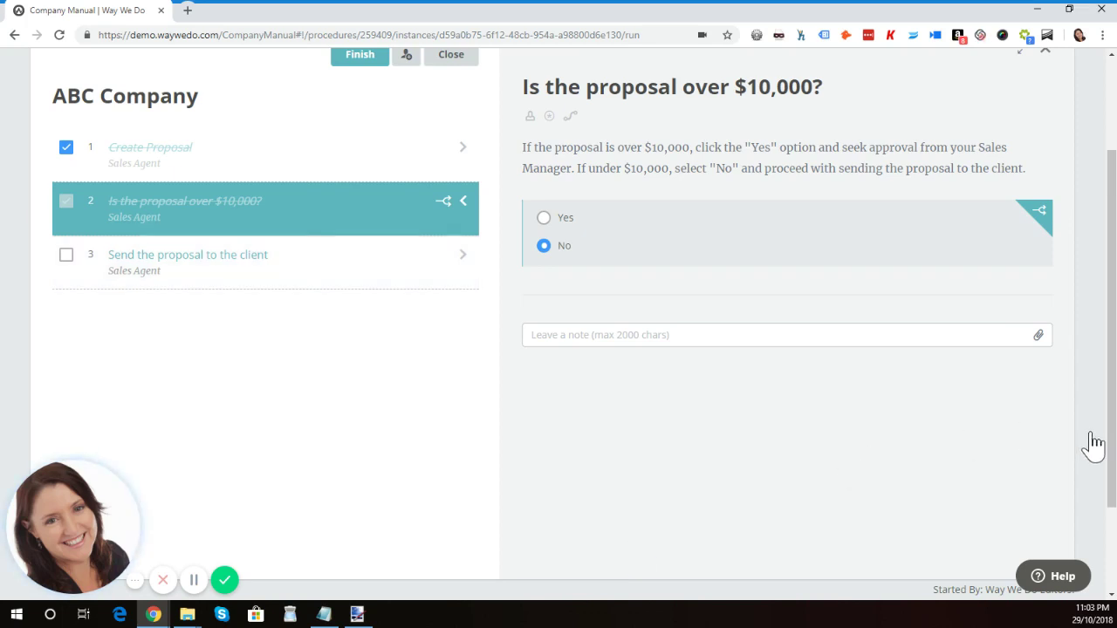
click(543, 217)
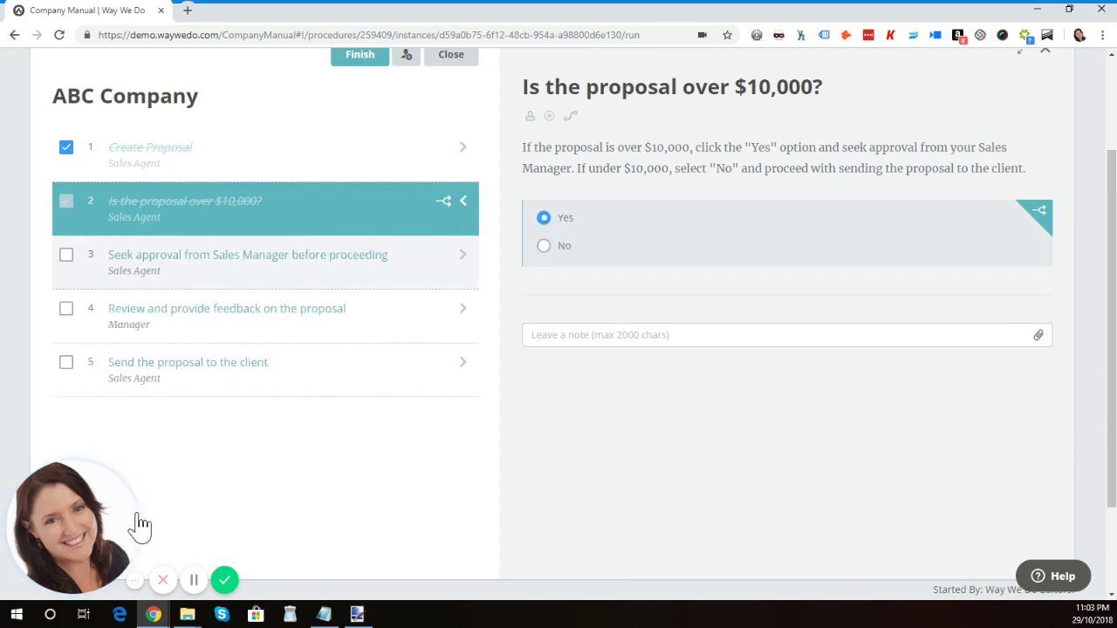
Mark "Seek approval from Sales Manager before proceeding" as complete and view its collaborator invitation options without inviting anyone.
click(67, 254)
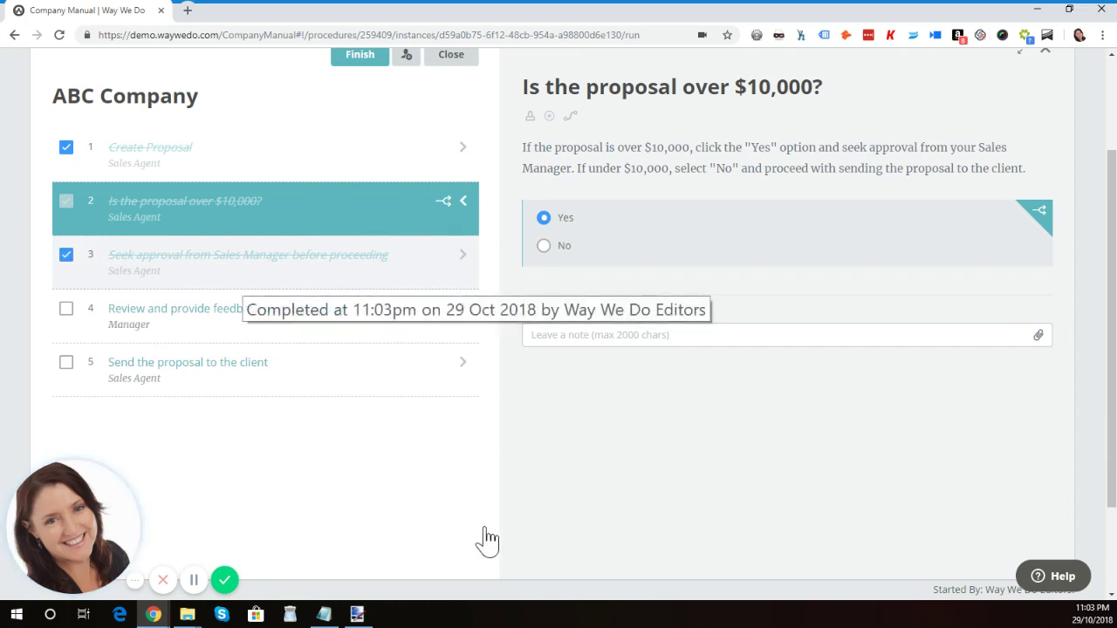
click(471, 270)
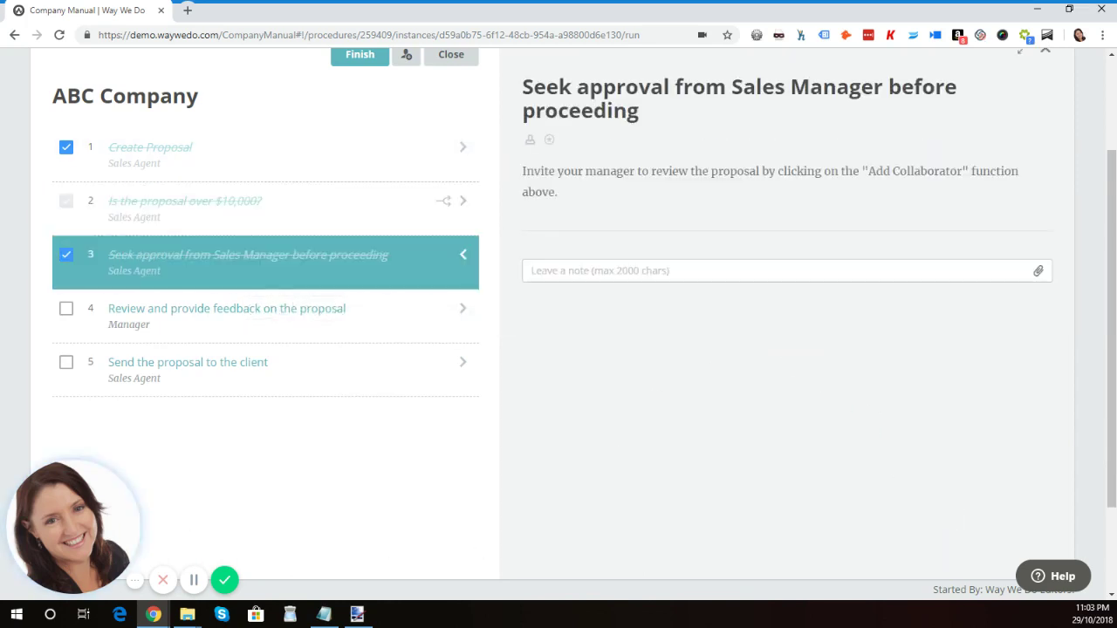
click(407, 55)
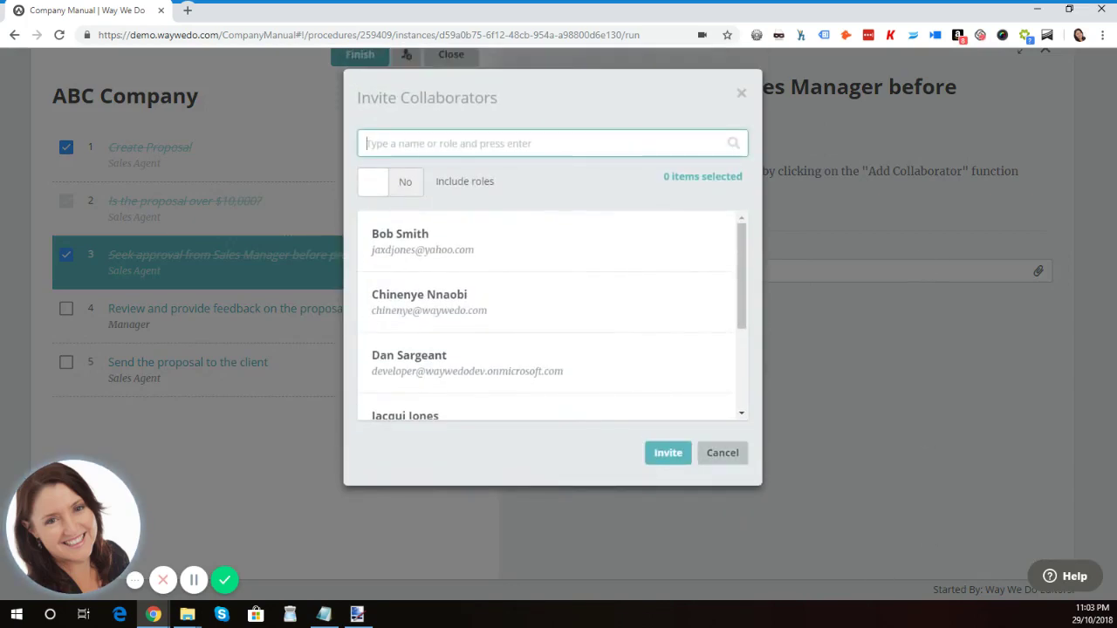
click(723, 453)
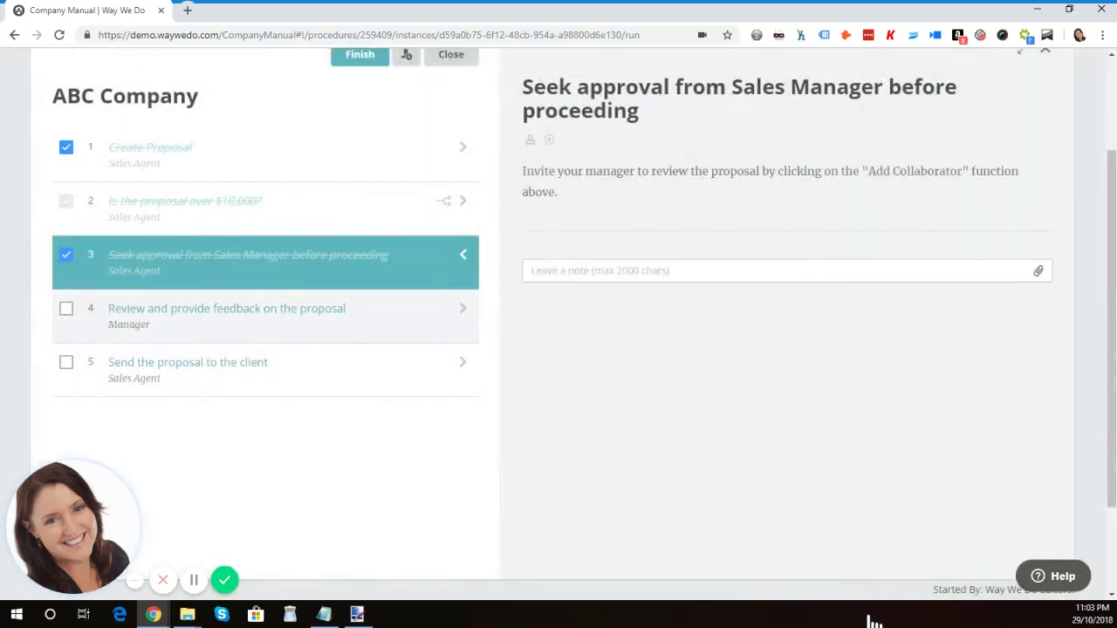
View the "Review and provide feedback on the proposal" step and change the "Is the proposal over $10,000?" answer to No.
click(261, 314)
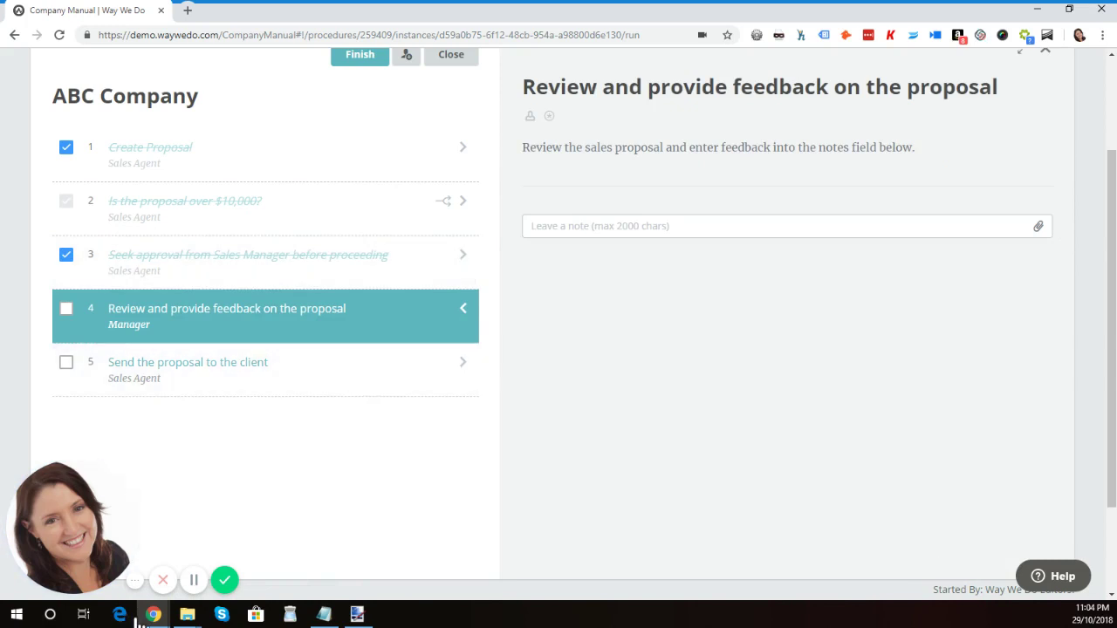
mouse_move(66, 309)
scroll(1092, 589, up, 1)
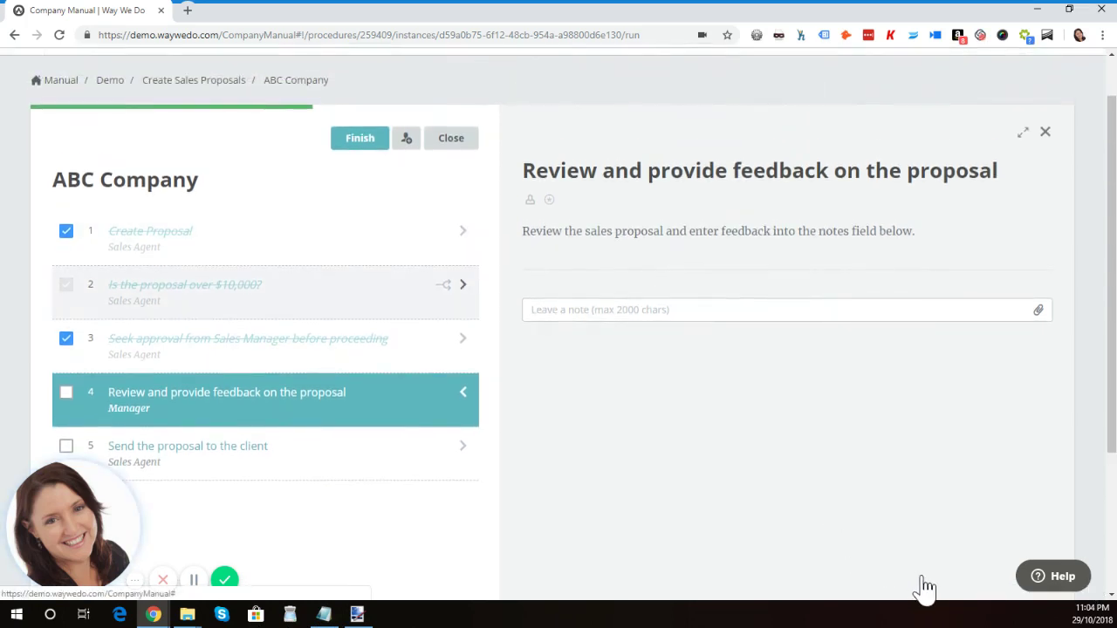
click(463, 286)
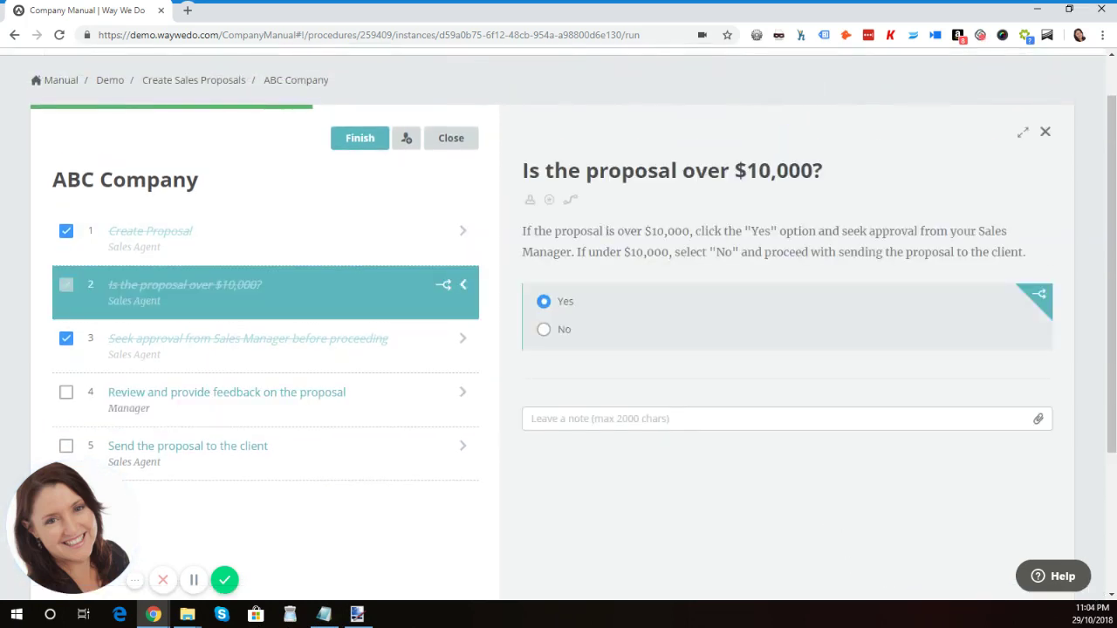
click(543, 329)
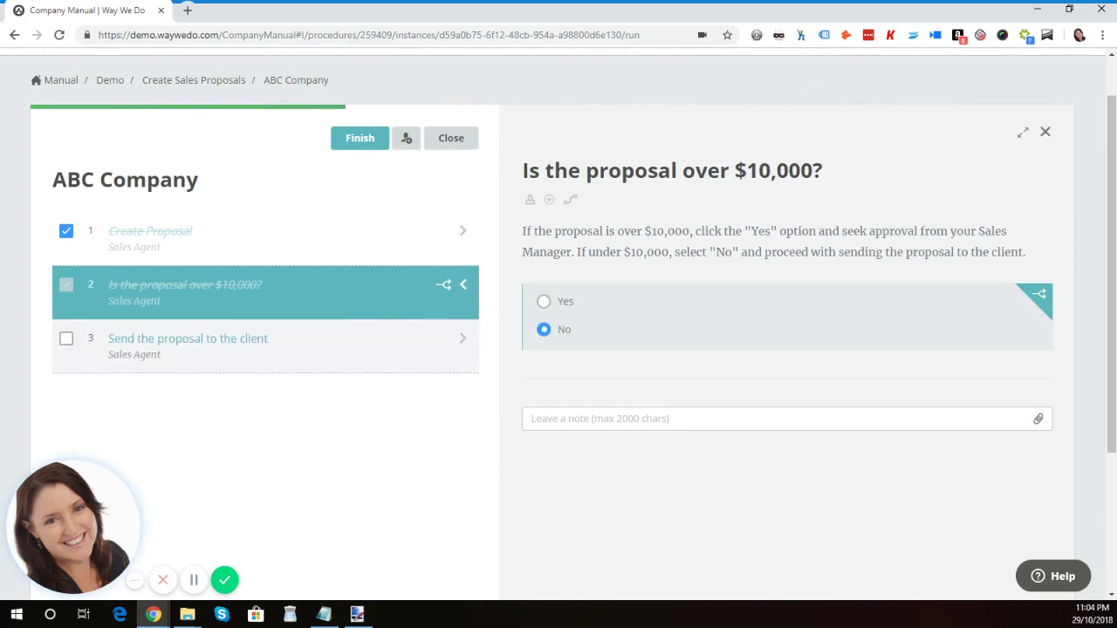
Add the note "kjd;fajs;lkd" to the "Send the proposal to the client" step and complete it to finish the ABC Company checklist.
click(462, 339)
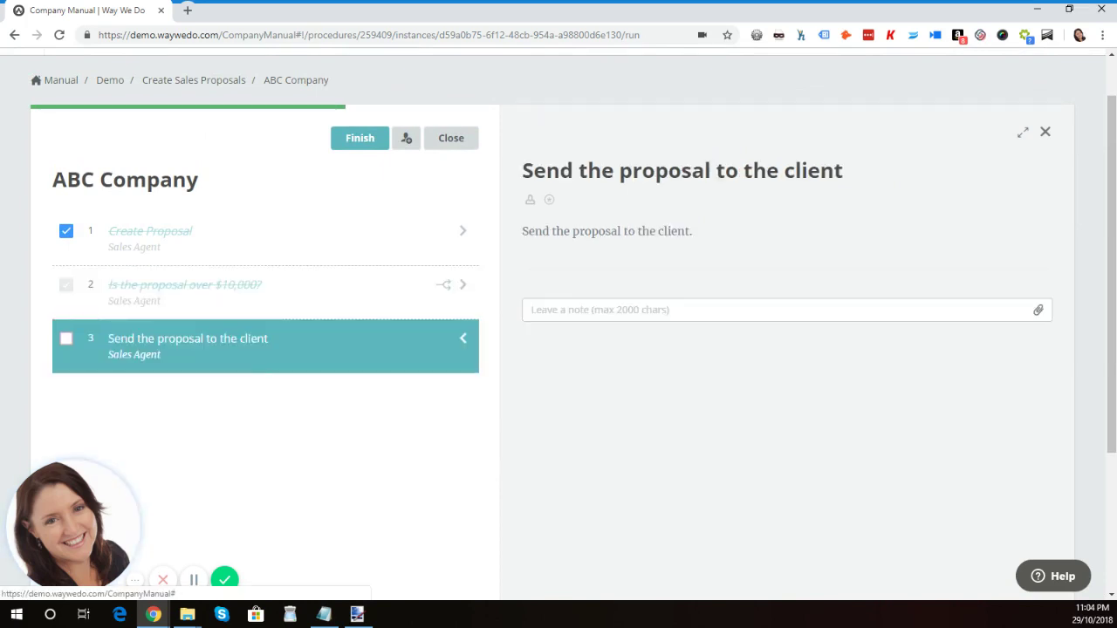
click(611, 310)
text(kjd;fajs;lkd)
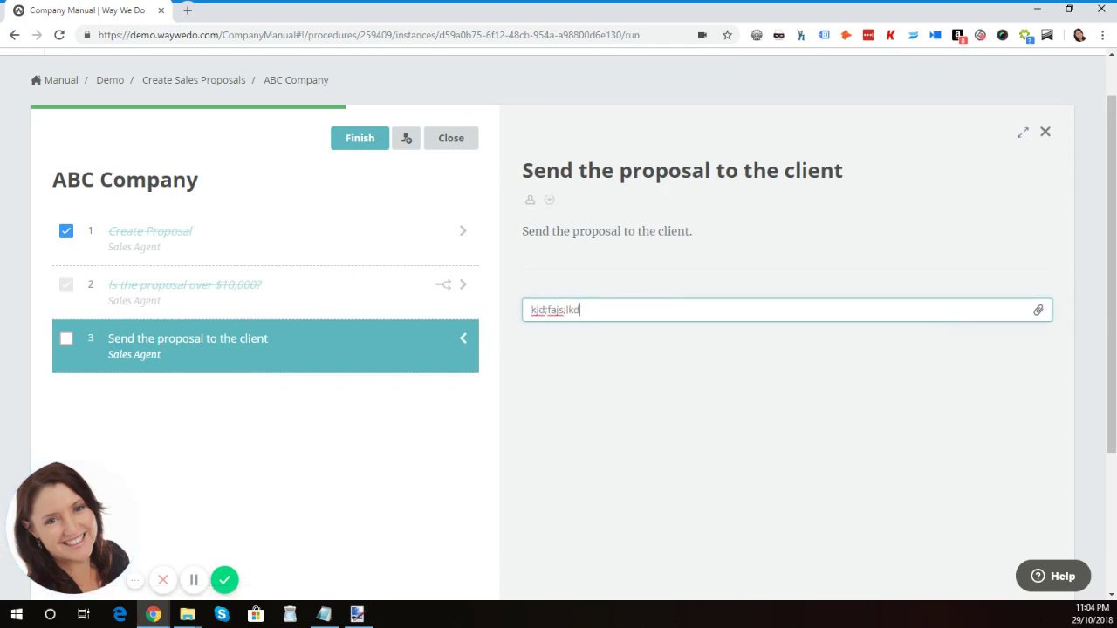
key(Return)
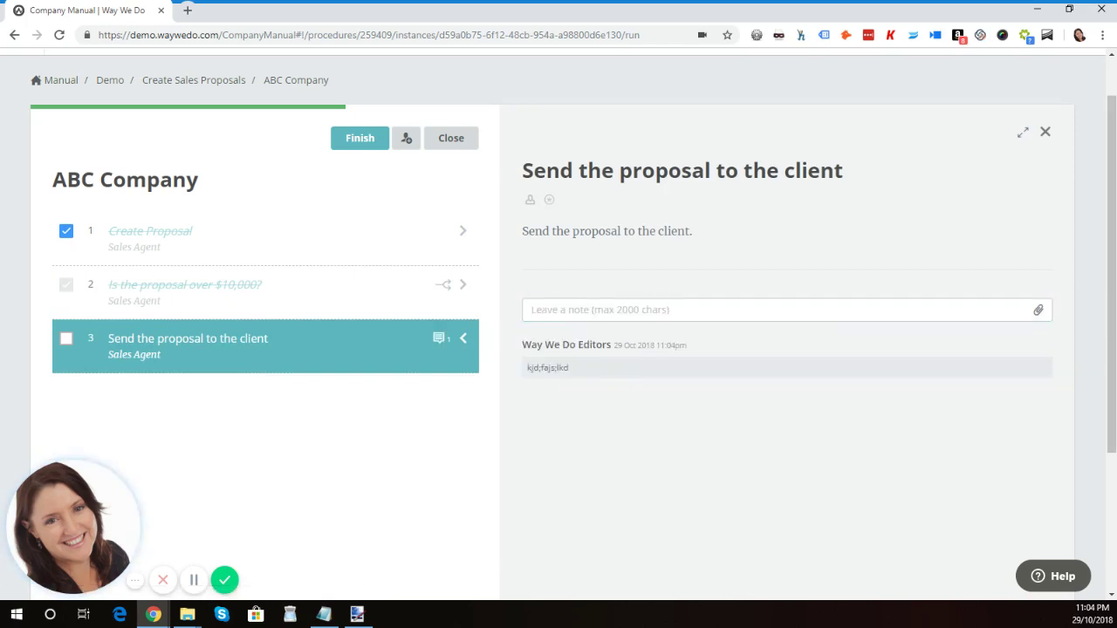
click(66, 339)
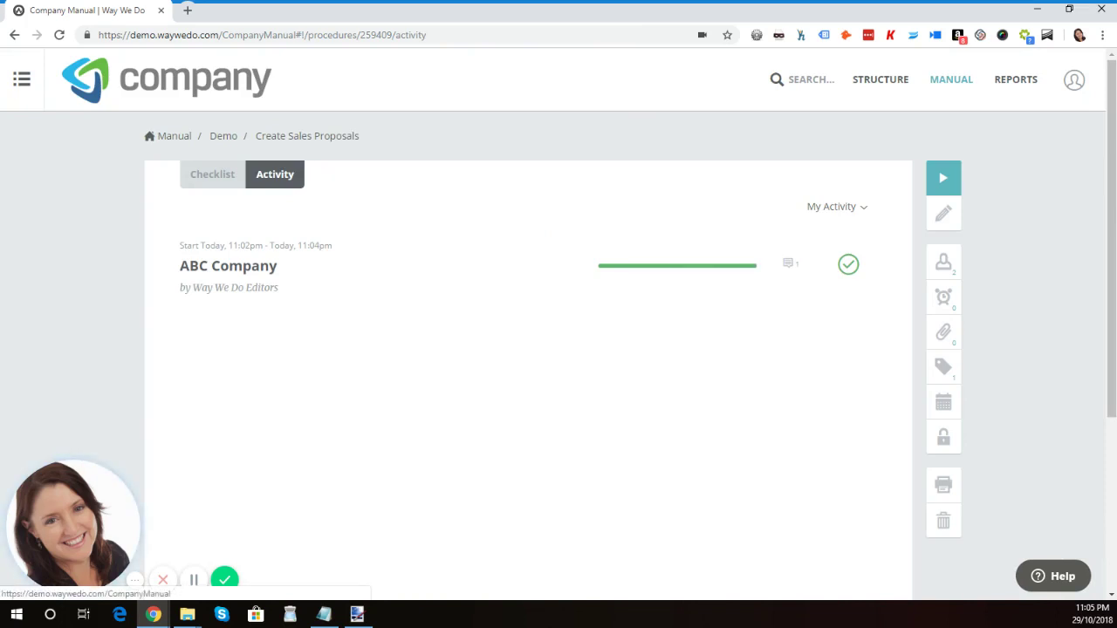
Open the Checklist Instance report and search the activated checklists for "sales proposal".
click(1015, 80)
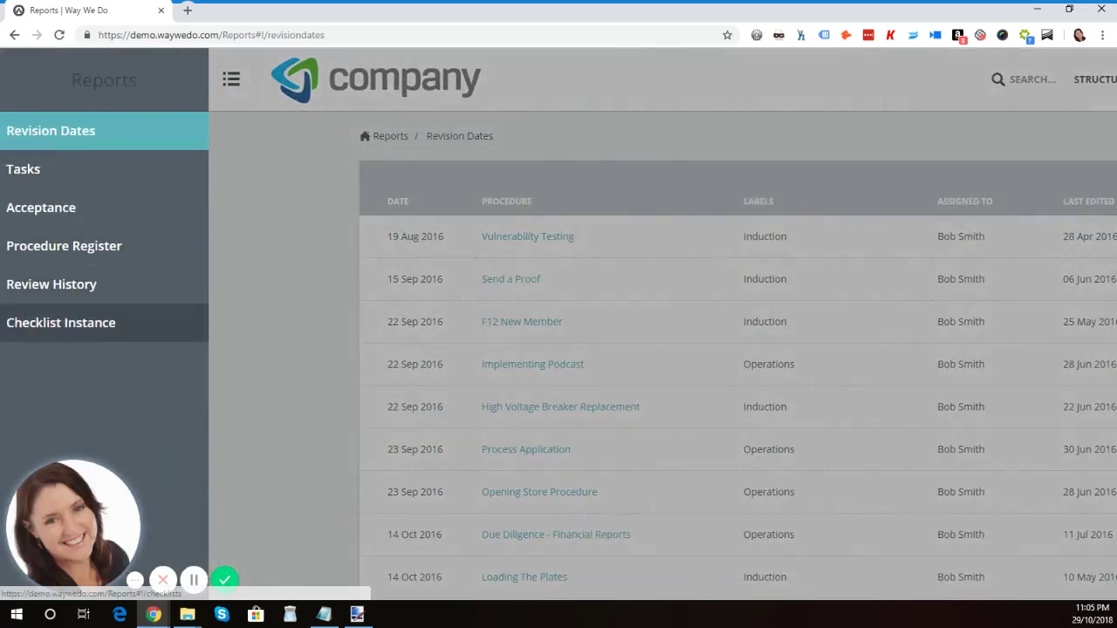
click(61, 323)
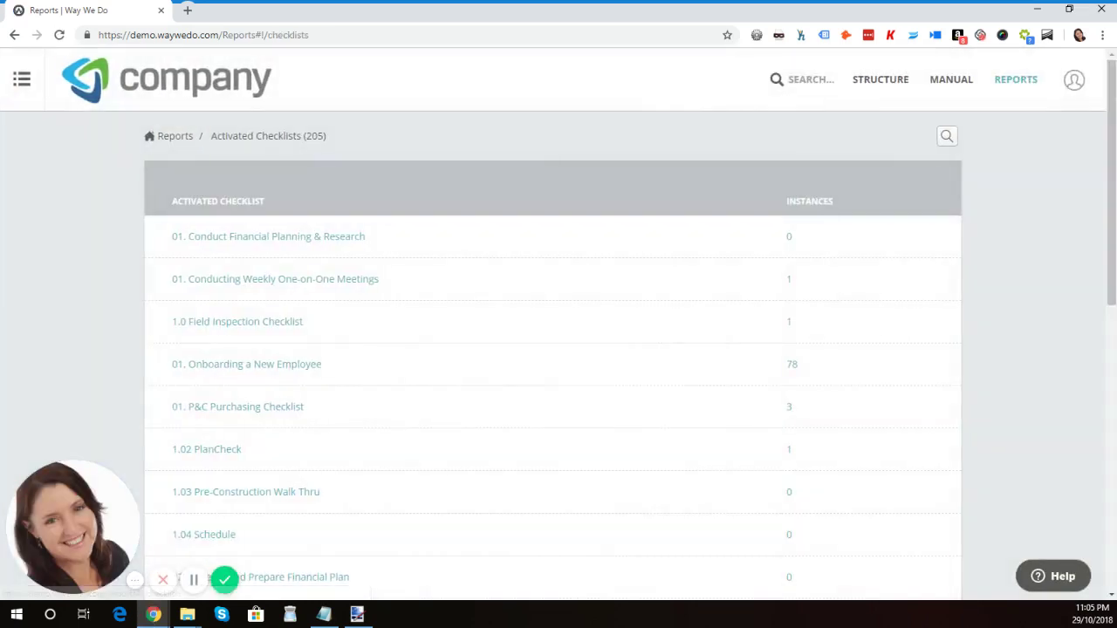
click(947, 136)
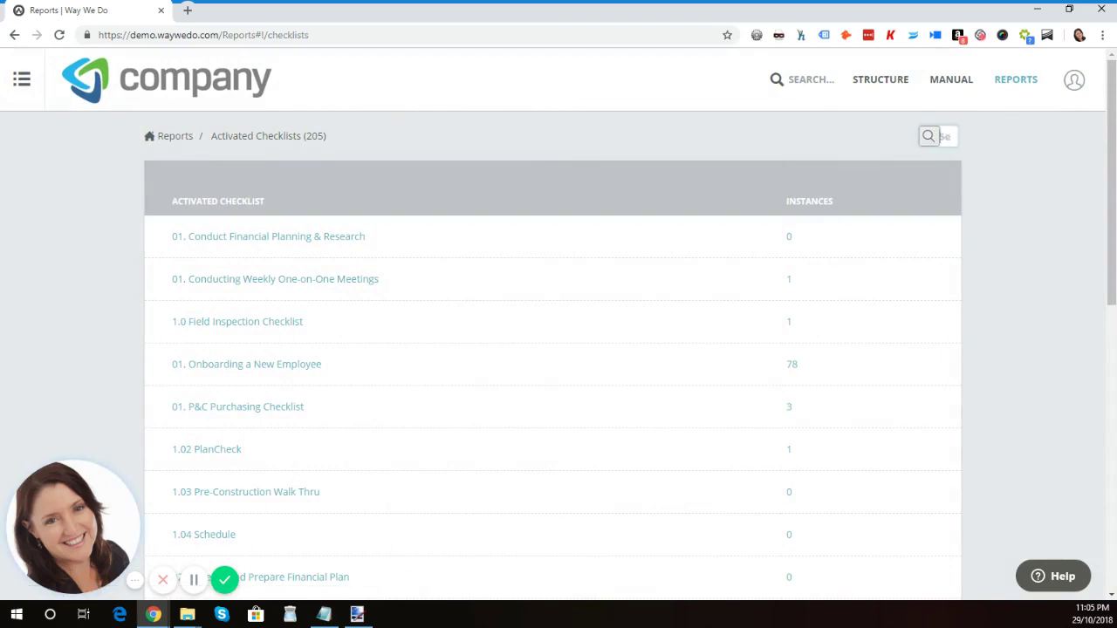
text(sales proposa)
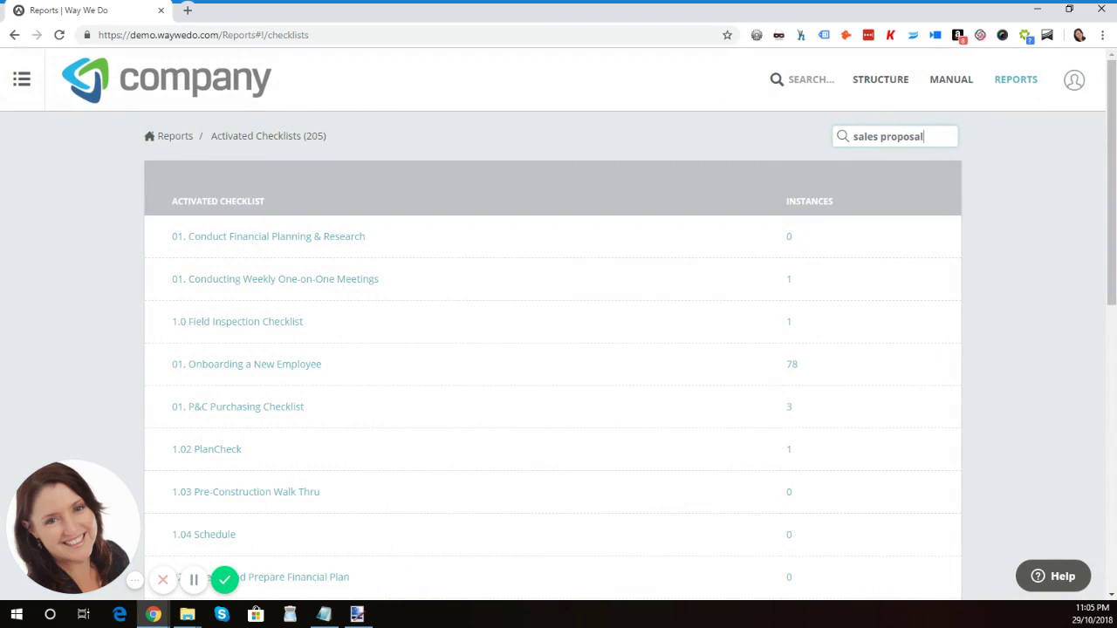
text(l)
key(Return)
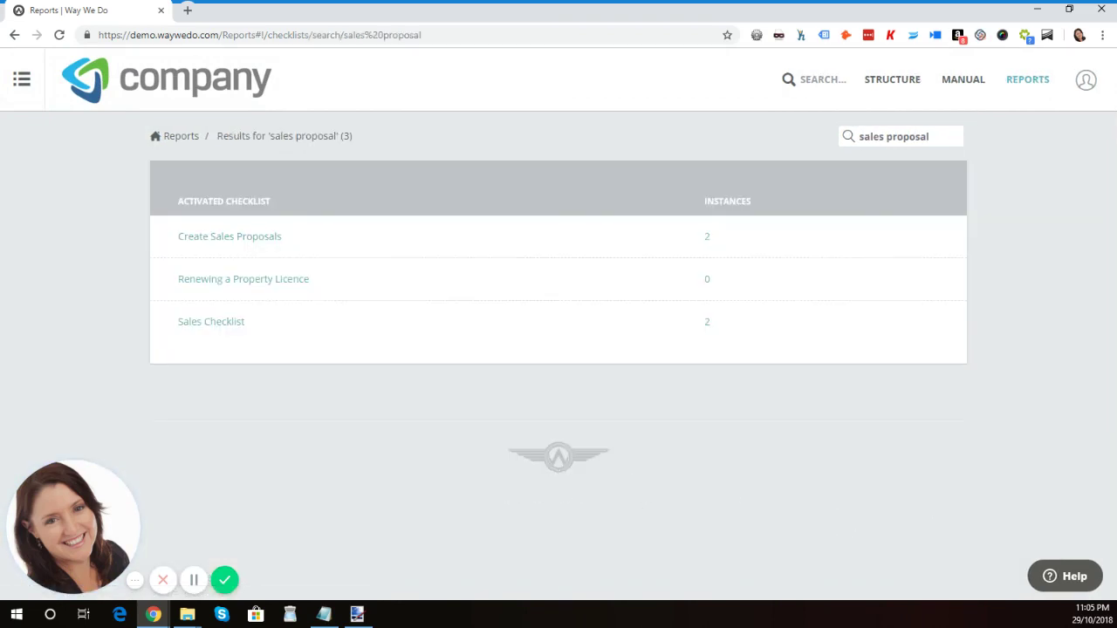
Open the ABC Company instance of Create Sales Proposals and review its full activity log.
click(230, 237)
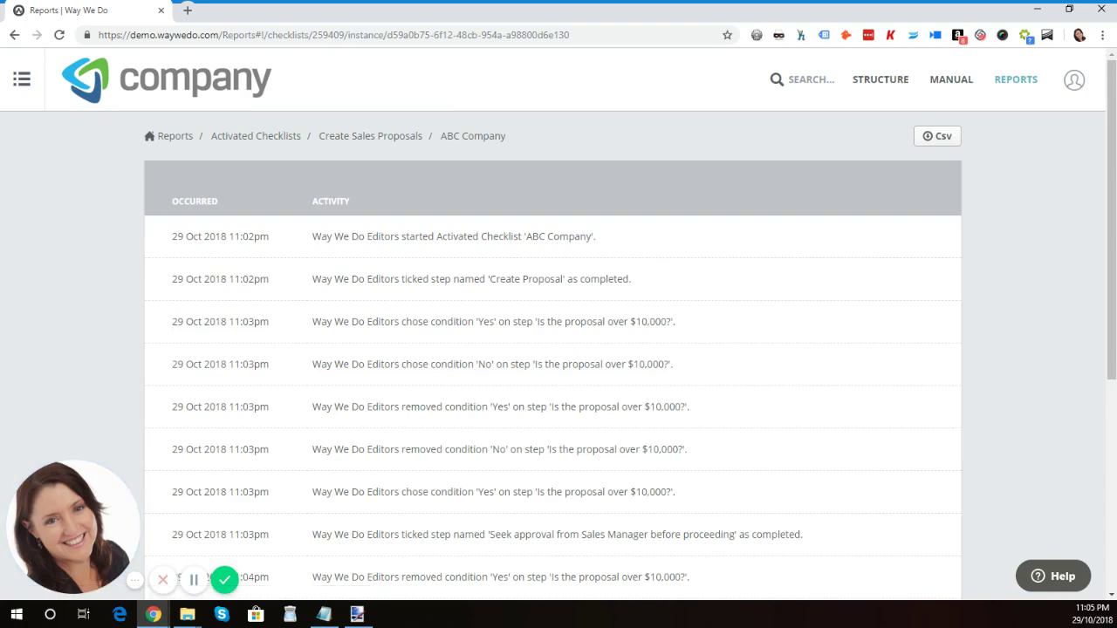
scroll(559, 349, down, 3)
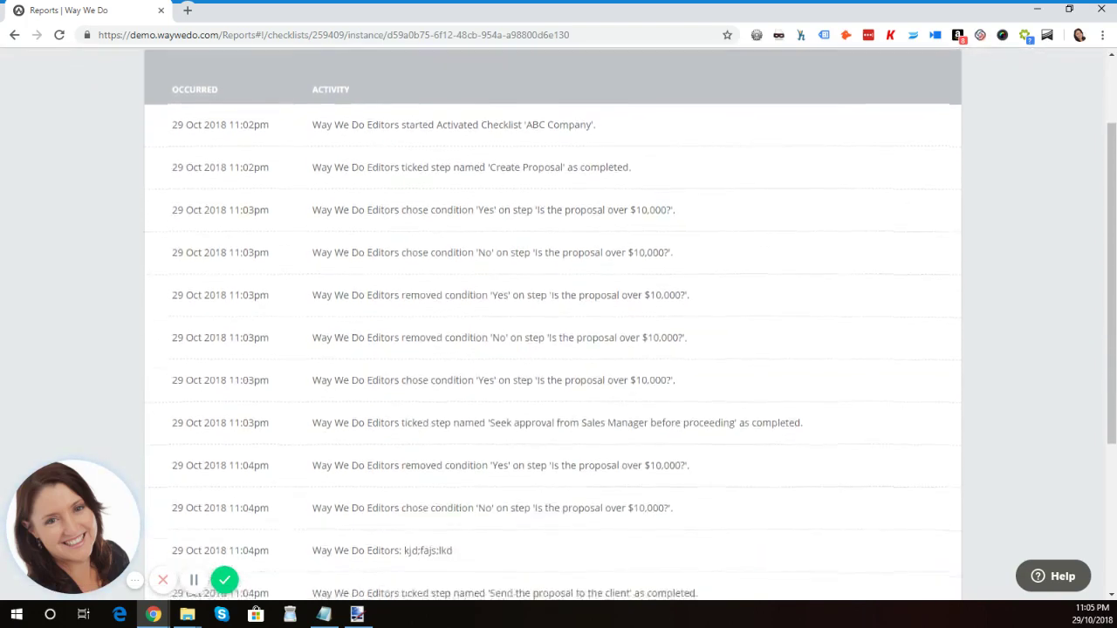
scroll(558, 322, up, 2)
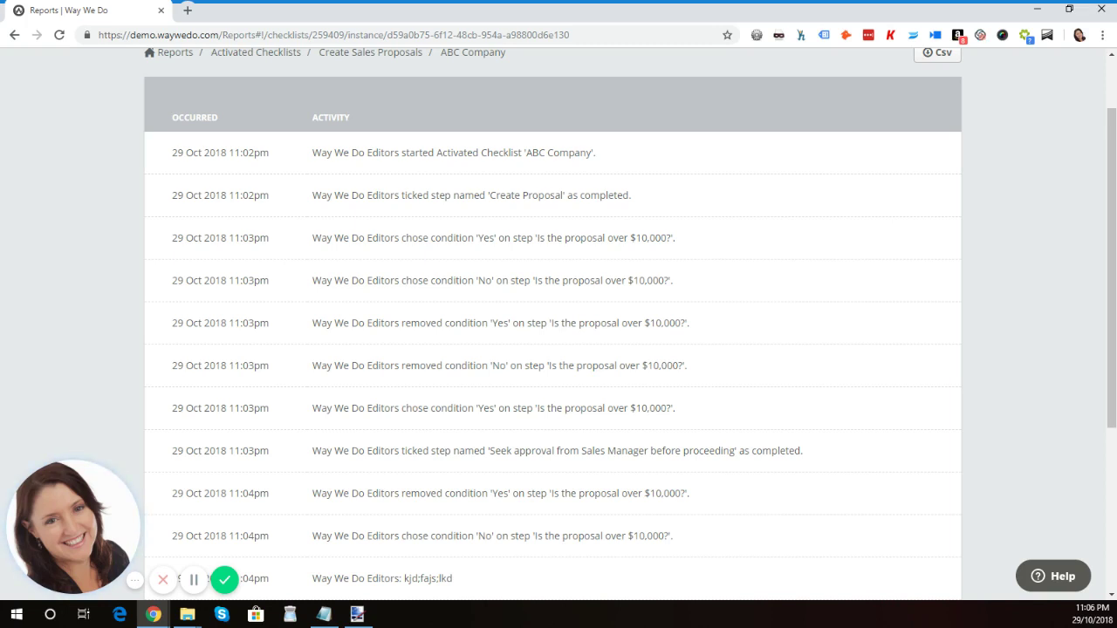
scroll(552, 323, down, 3)
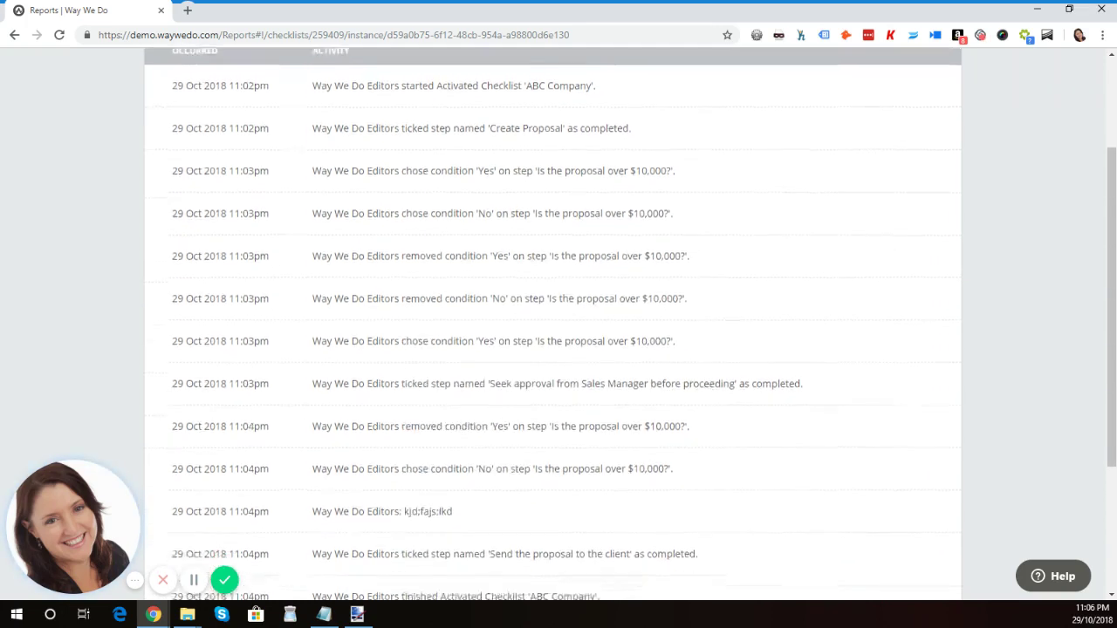
scroll(552, 323, up, 5)
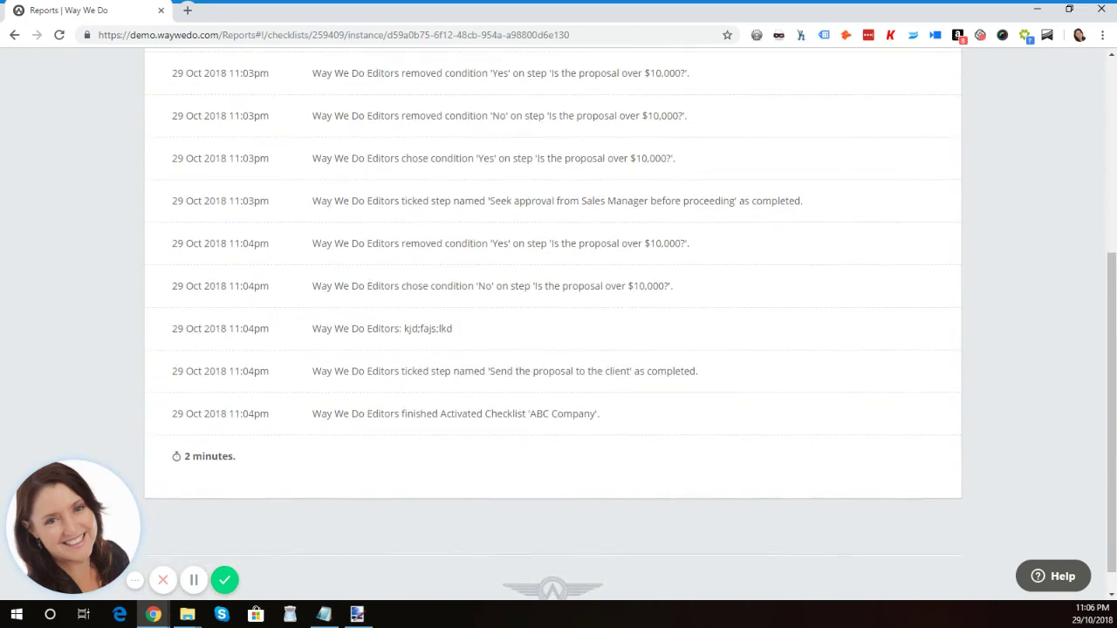